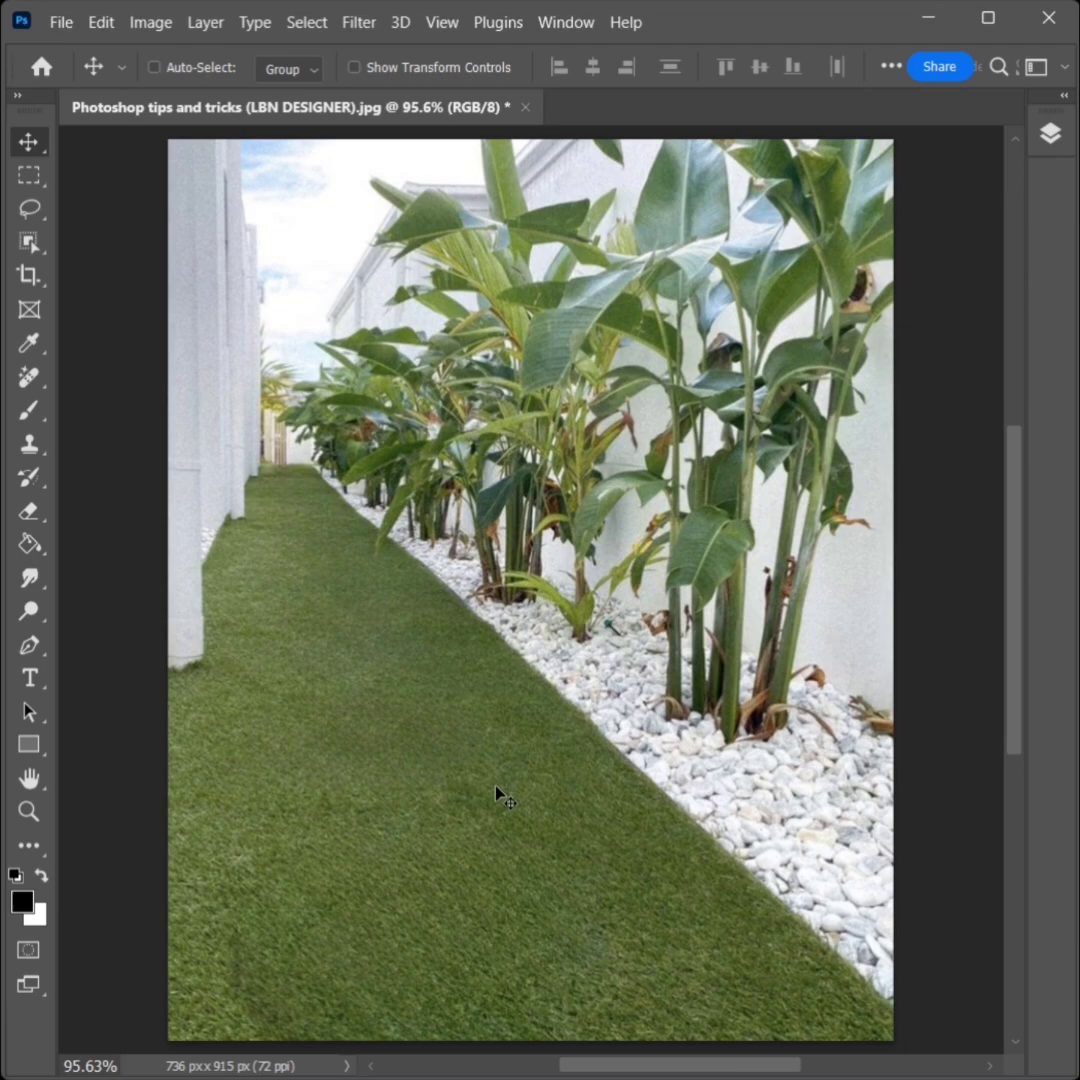
Trace the lawn with the Object Selection Tool in Lasso mode, from the wall edge round to the pebble border.
right_click(30, 245)
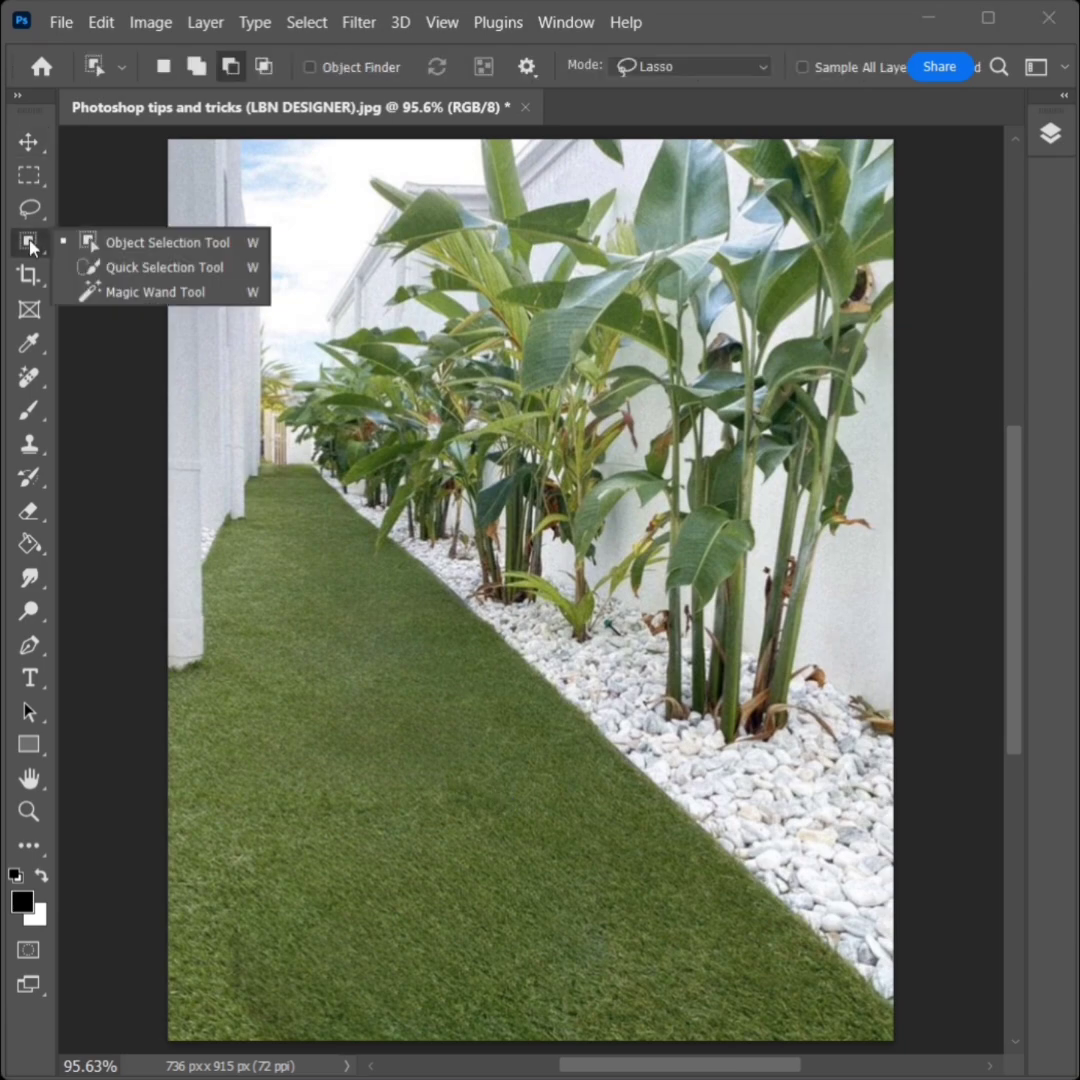
click(157, 243)
drag(283, 445, 608, 1057)
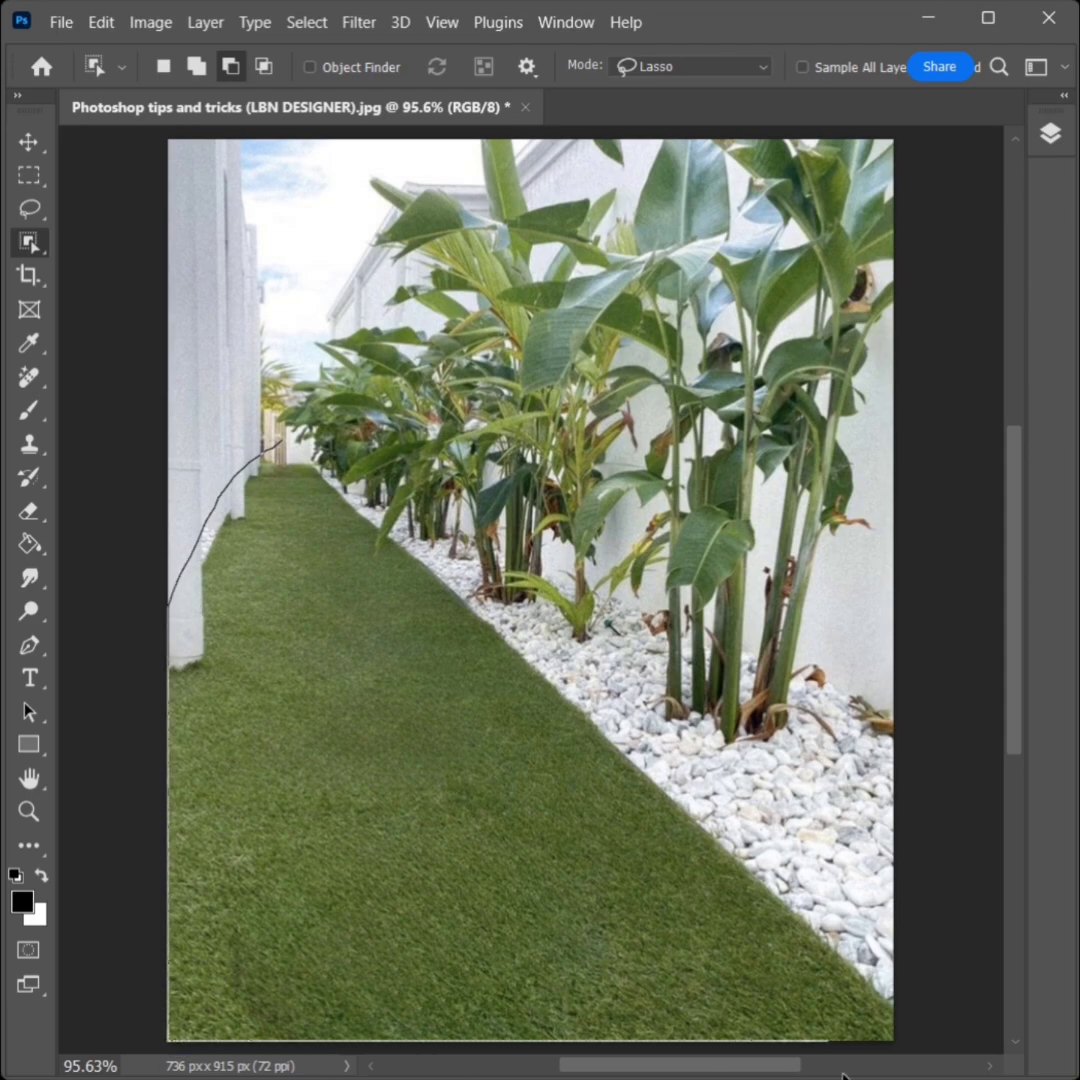
mouse_move(608, 1057)
mouse_down()
mouse_move(458, 570)
mouse_move(296, 438)
mouse_move(255, 440)
mouse_up()
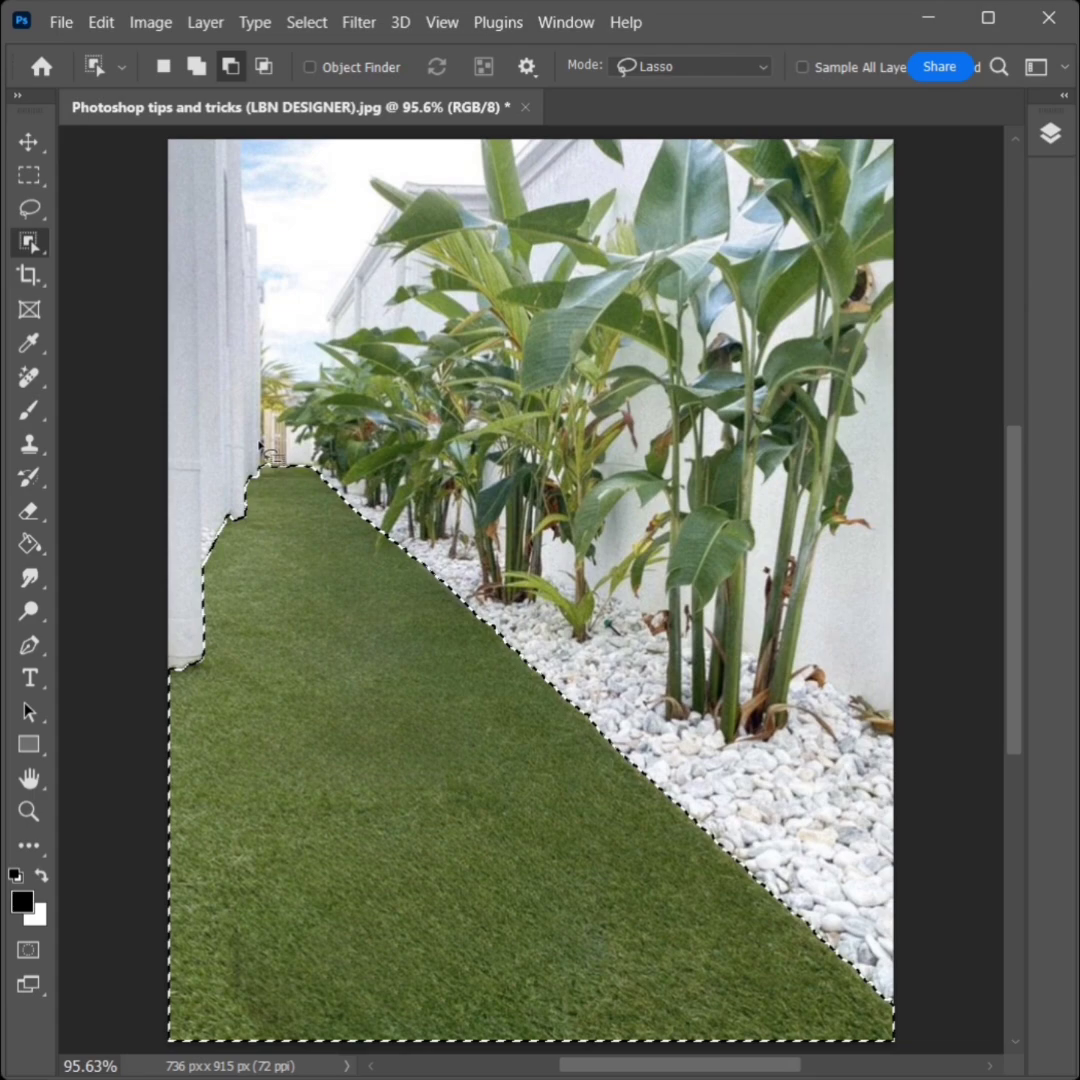
key(v)
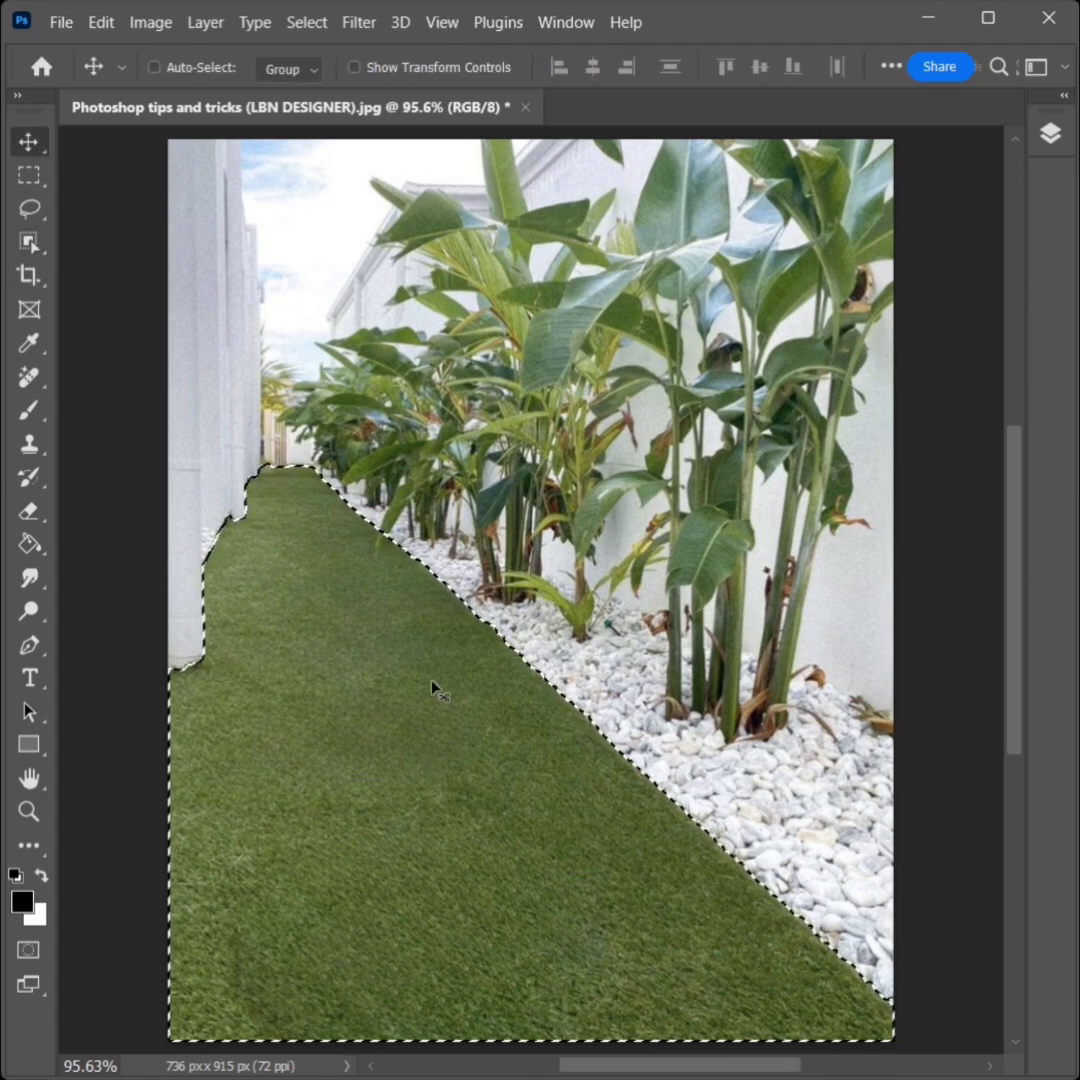
Expand the lawn selection by 2 pixels via Select > Modify > Expand.
click(307, 22)
mouse_move(330, 395)
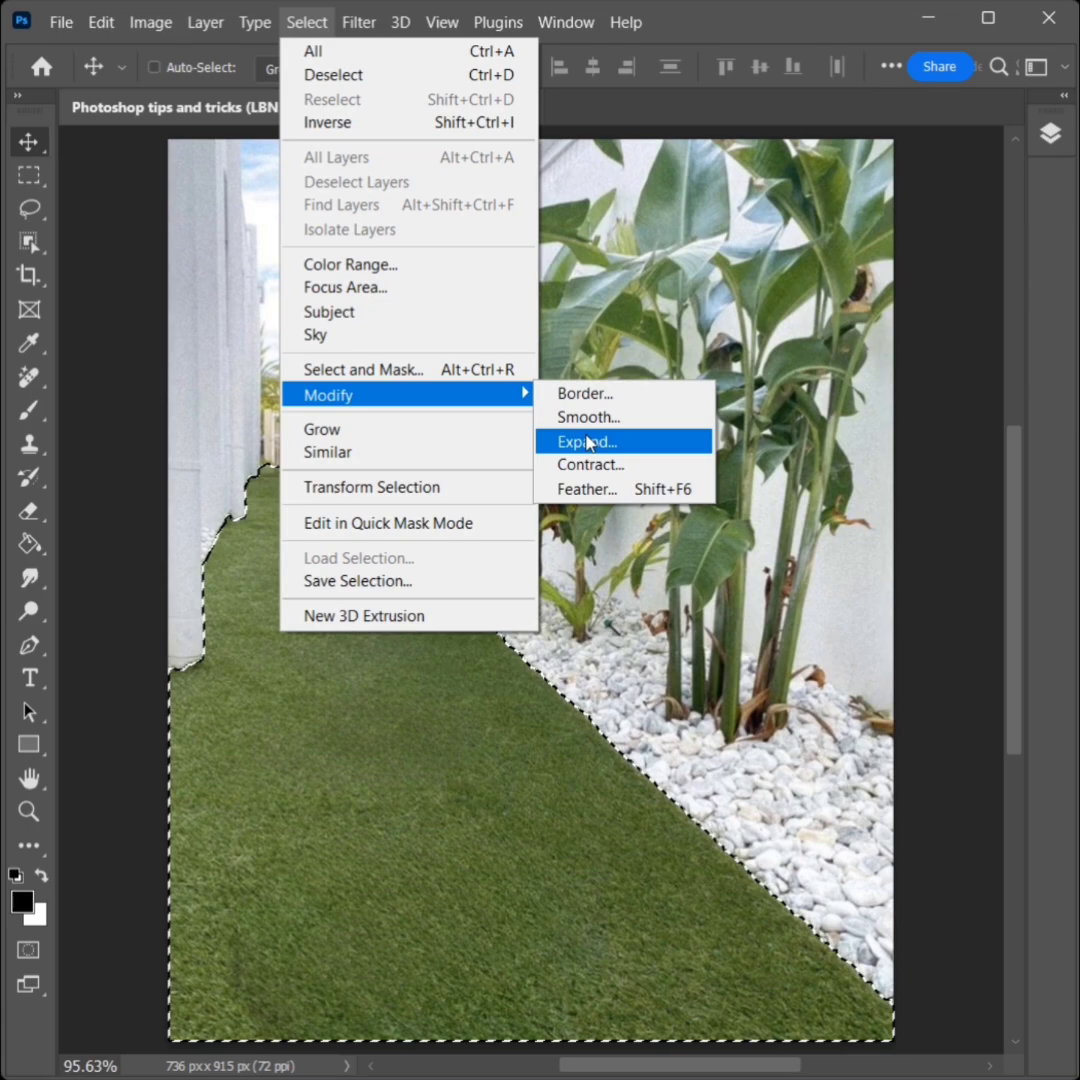
click(652, 446)
text(2)
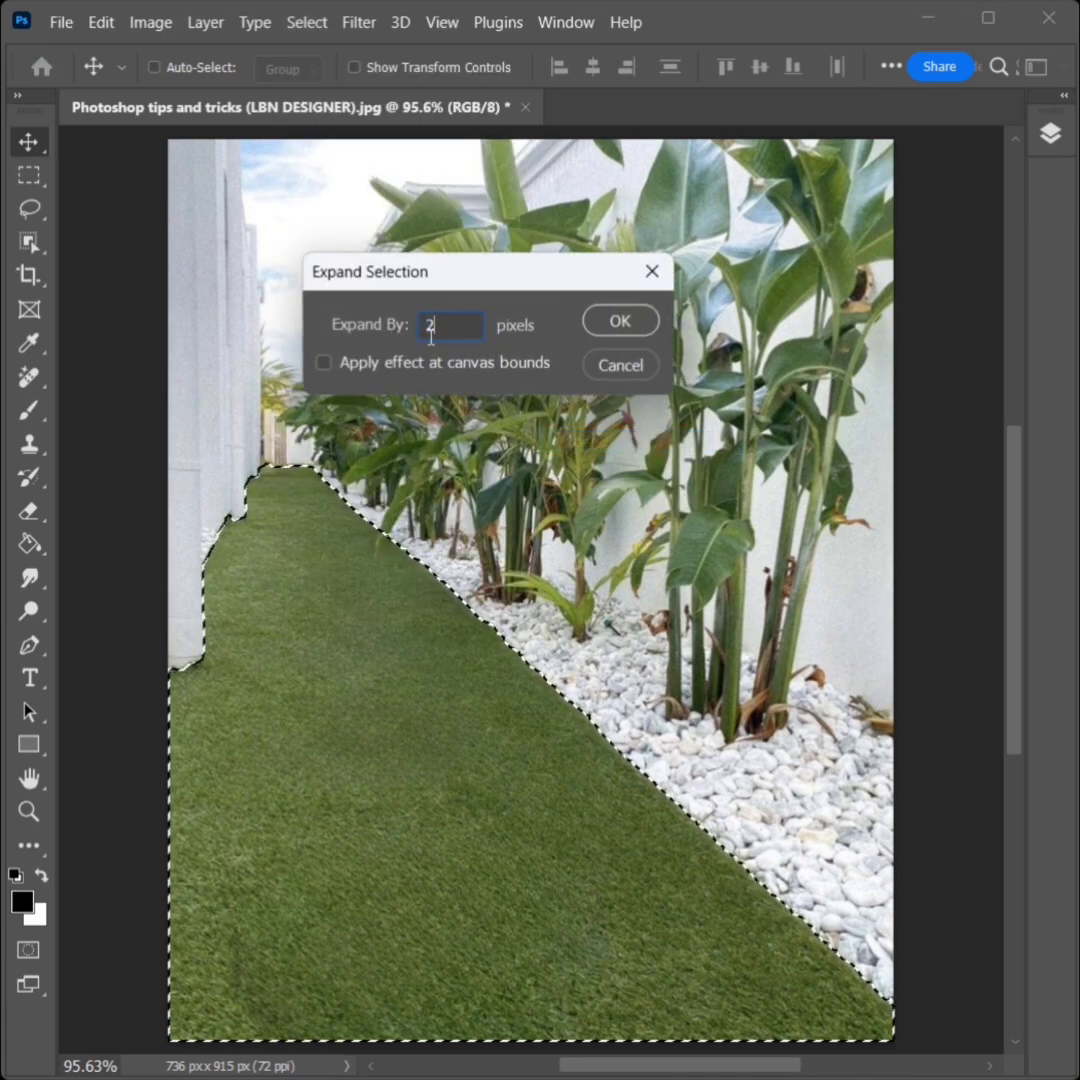
click(618, 323)
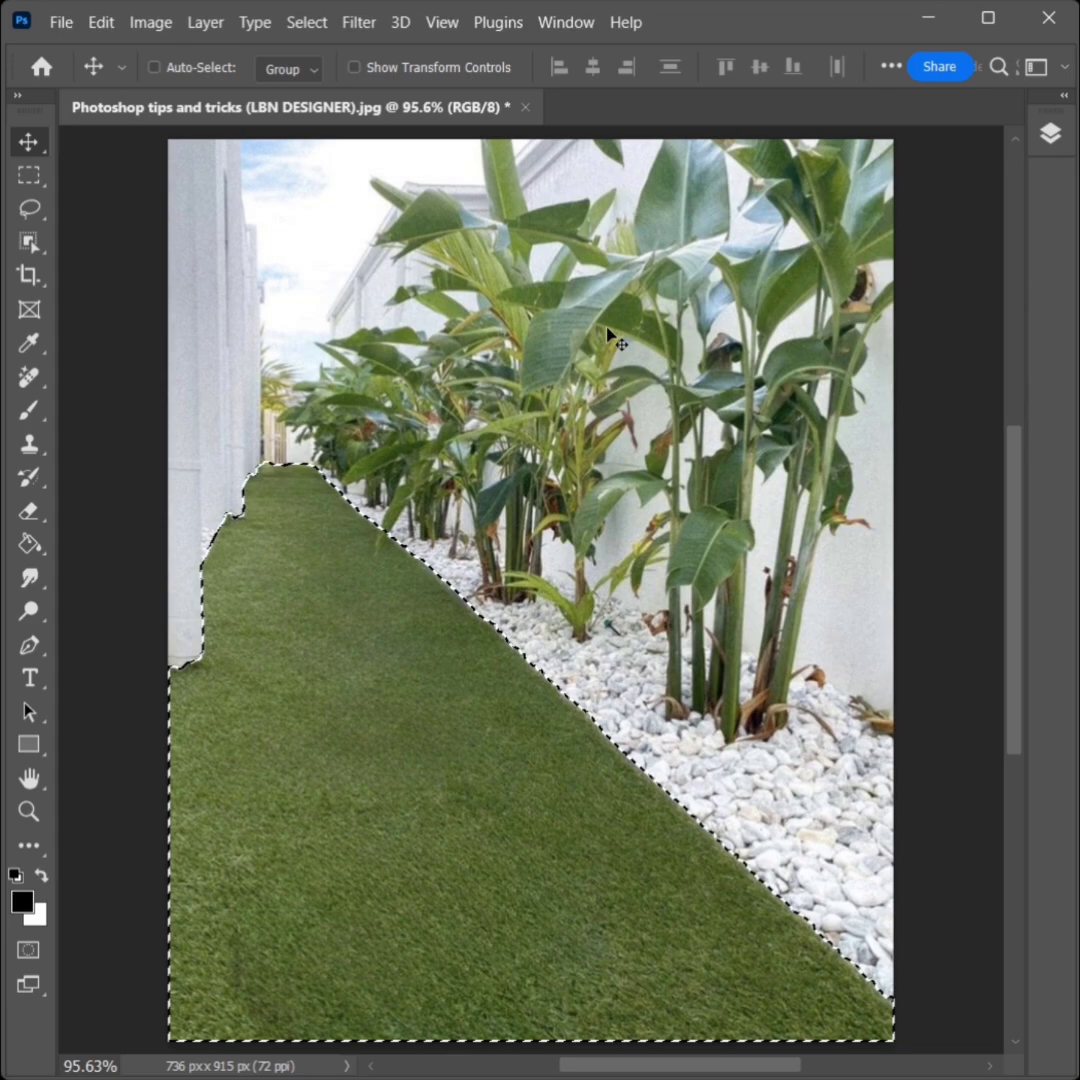
Show the Layers panel and copy the selected grass onto a new Layer 1 (Ctrl+J).
click(566, 22)
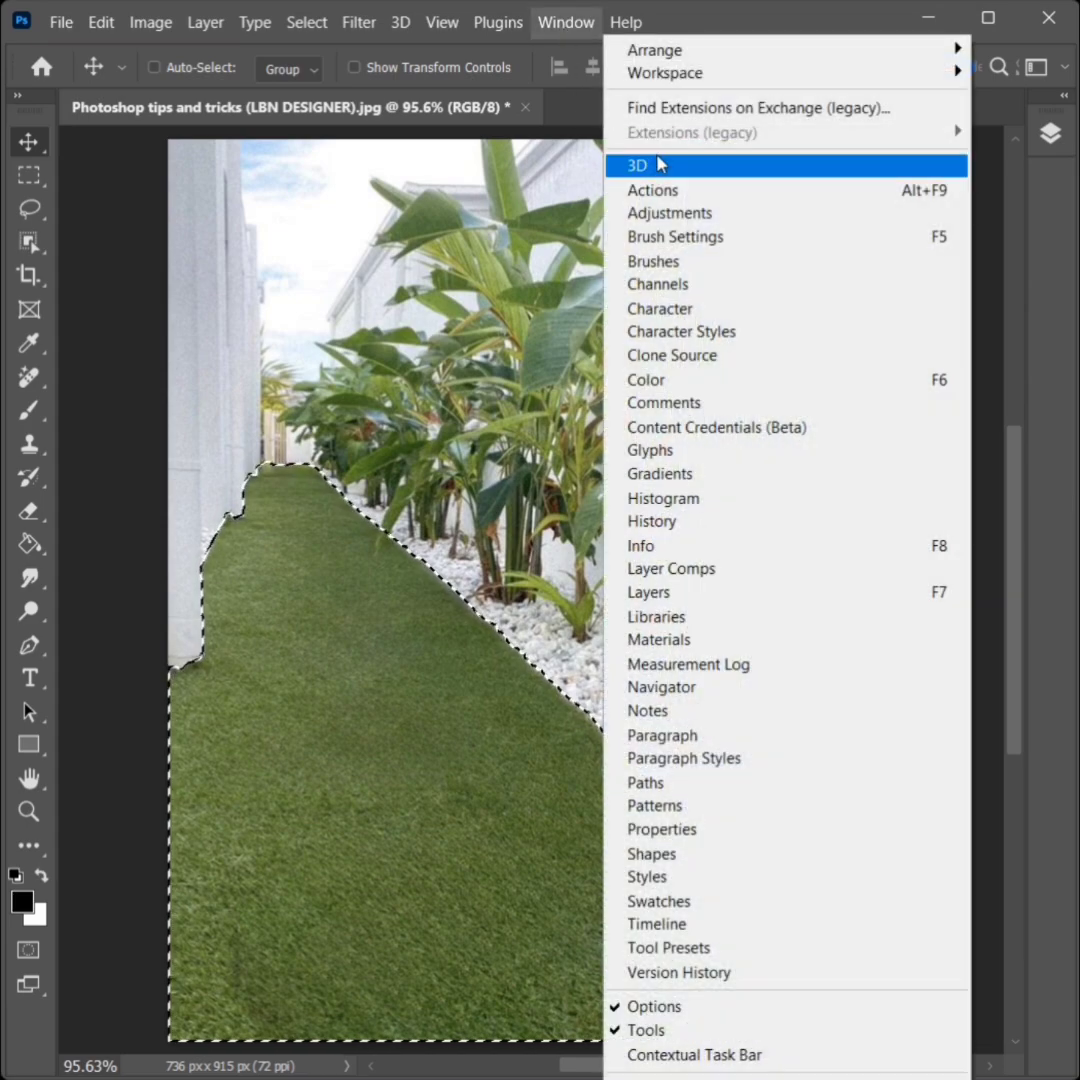
click(713, 598)
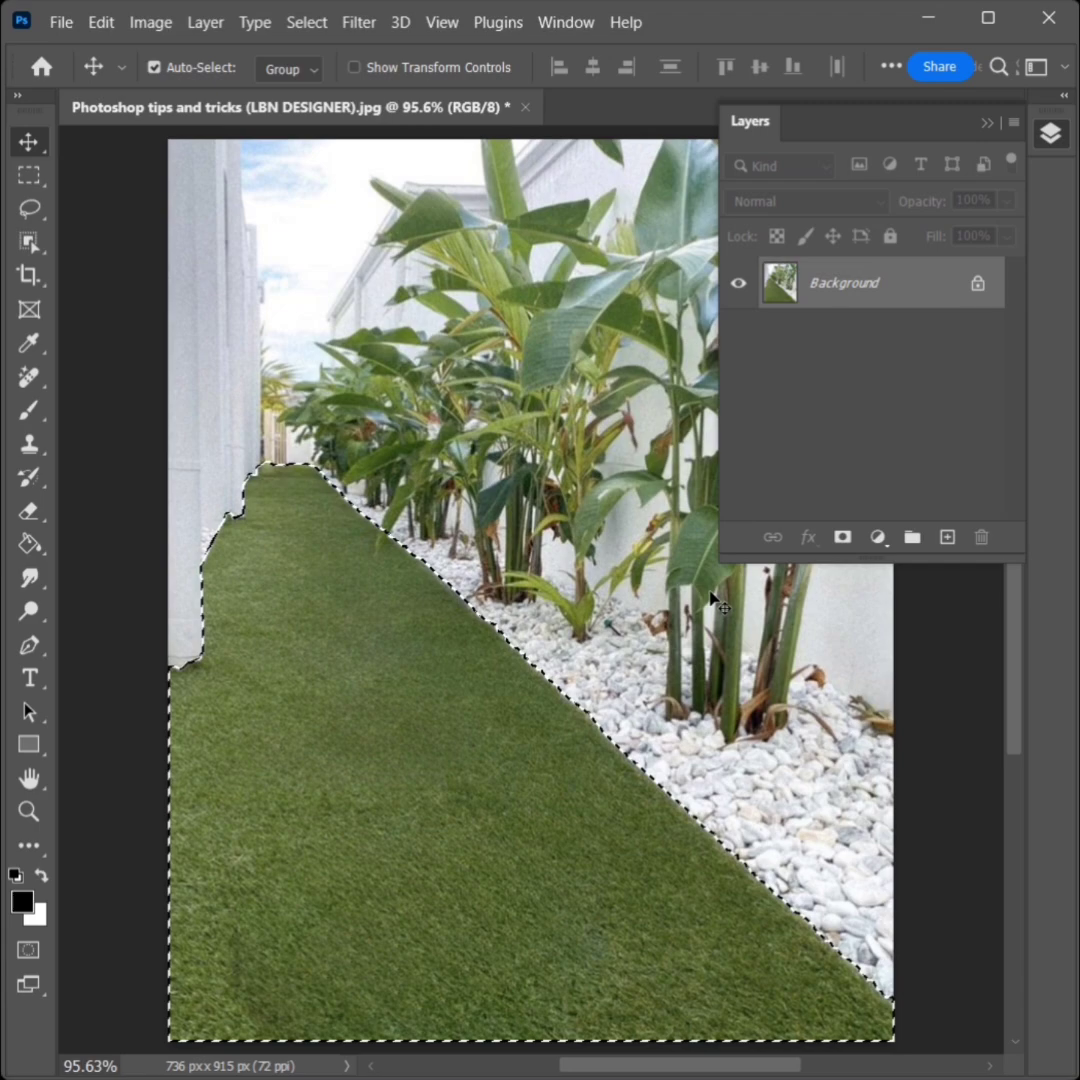
key(ctrl+j)
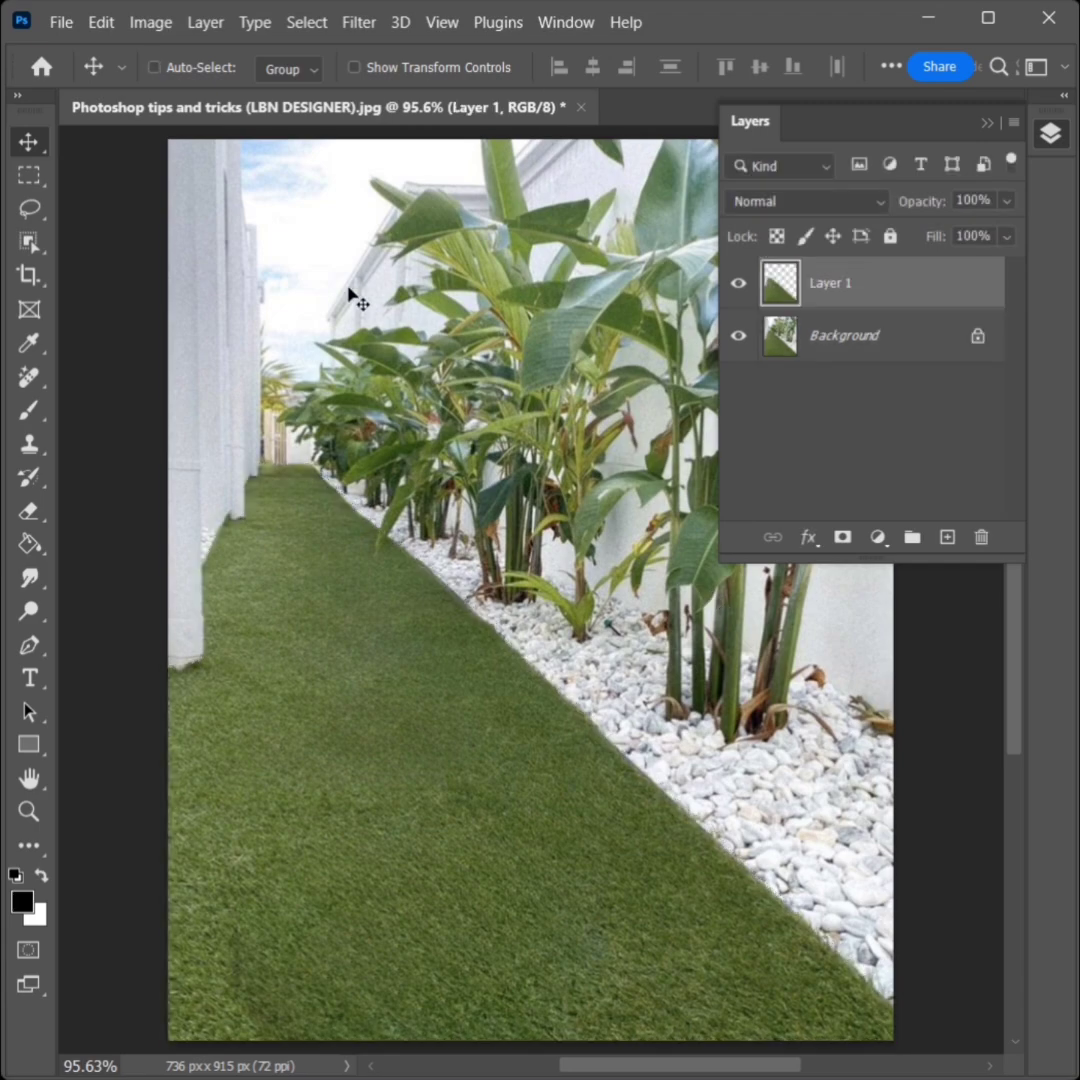
Place the hexagonal tiles image file as an embedded layer above the grass copy.
click(61, 22)
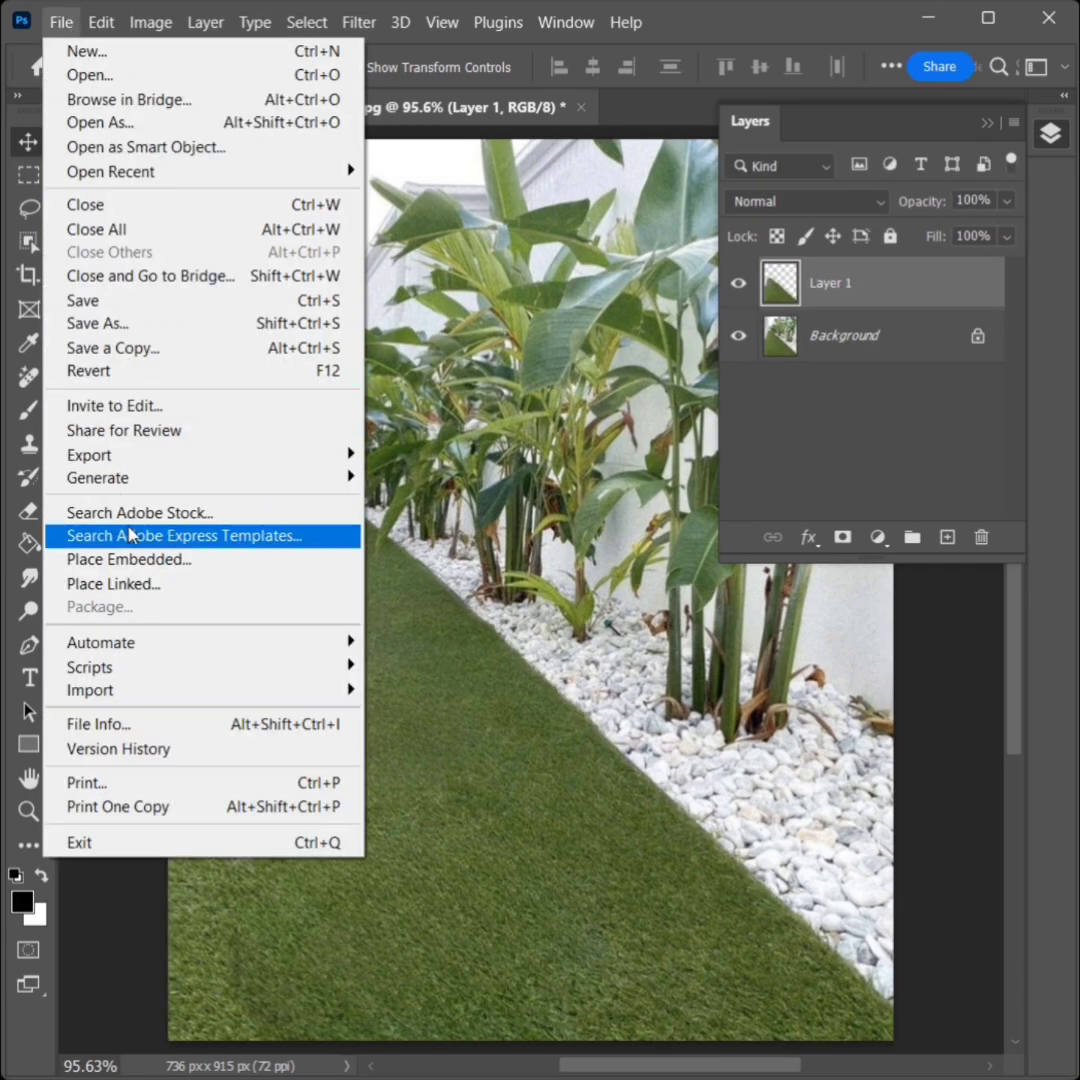
click(188, 567)
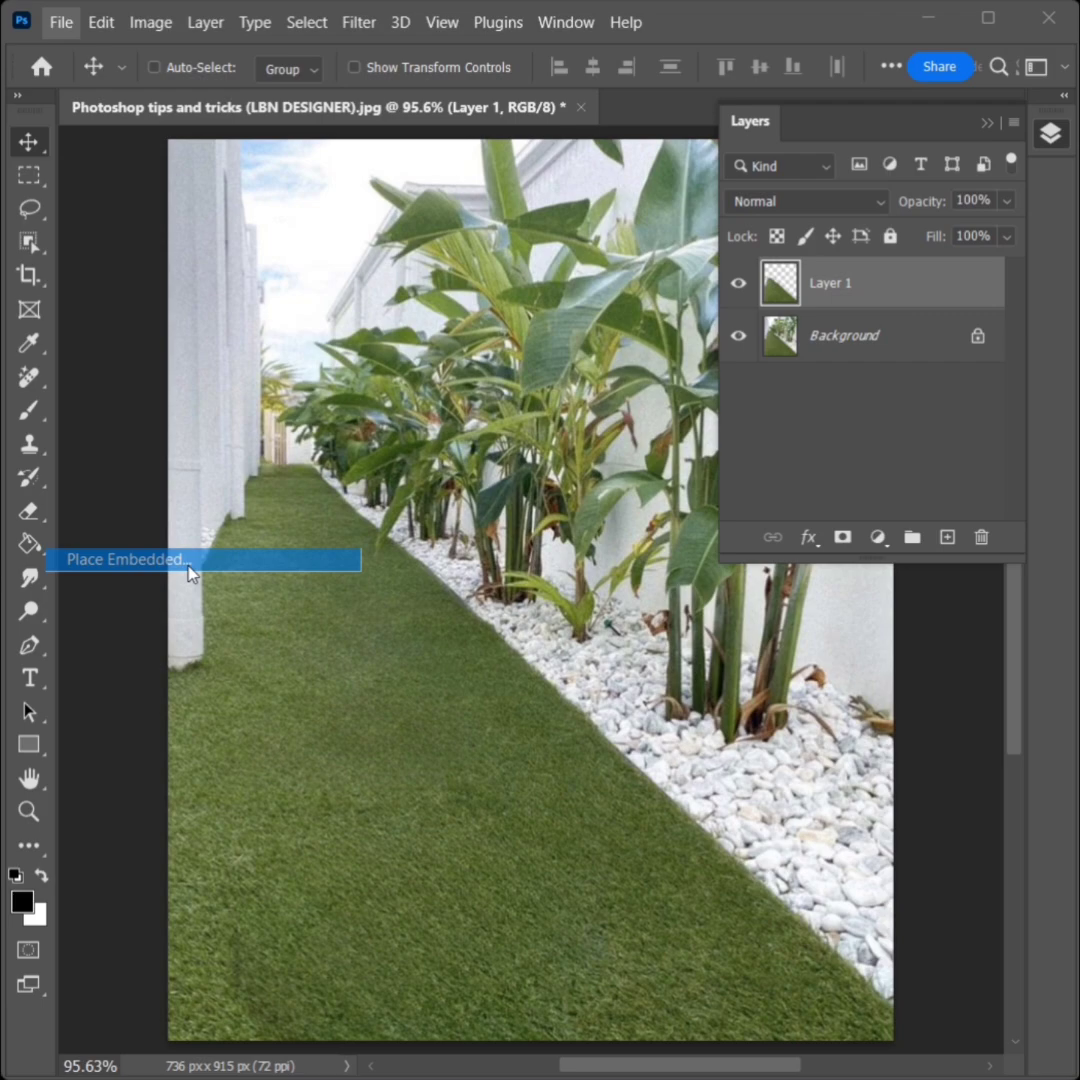
click(309, 204)
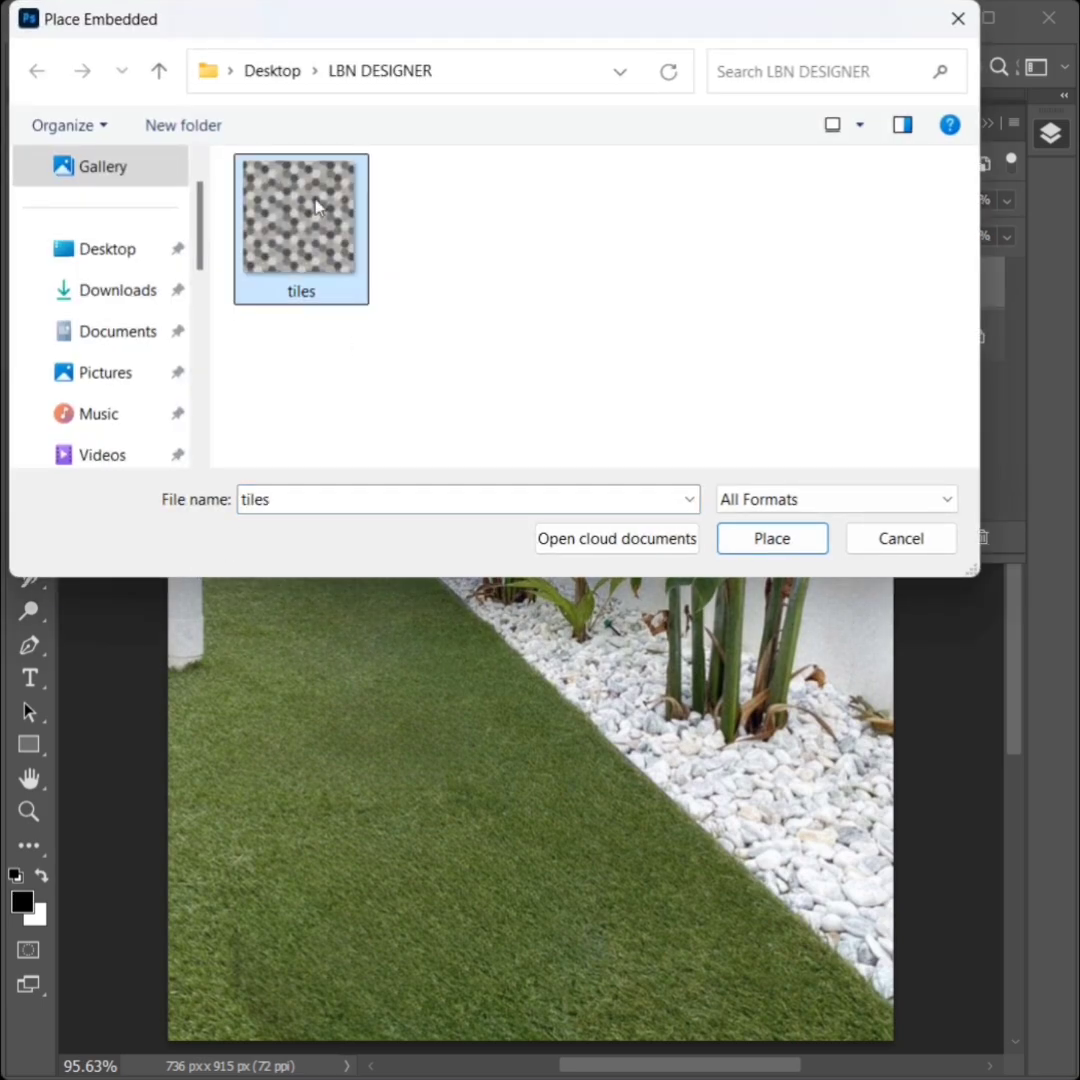
click(772, 538)
key(Return)
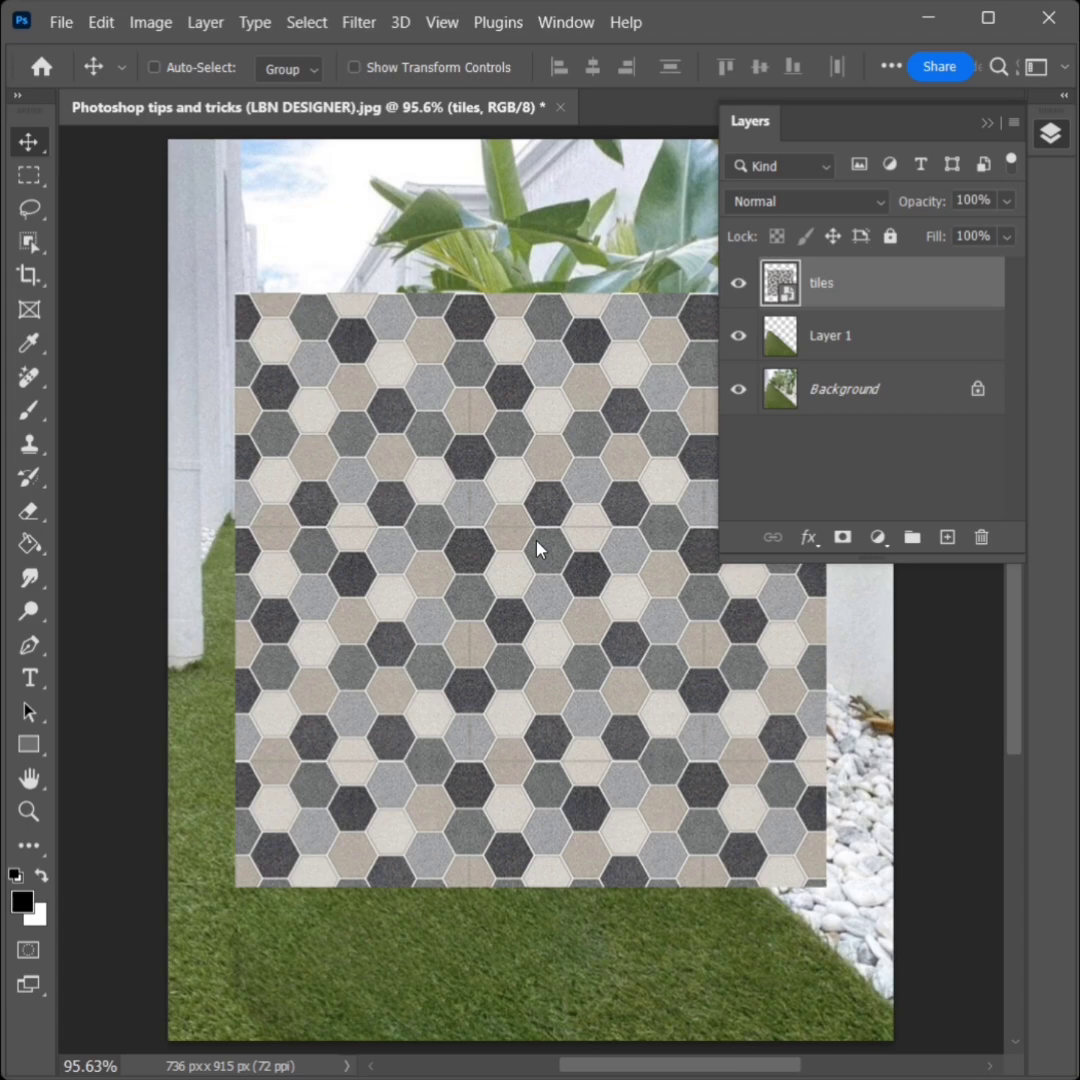
Rasterize the tiles layer, select all its pixels and cut the pattern to the clipboard.
right_click(846, 295)
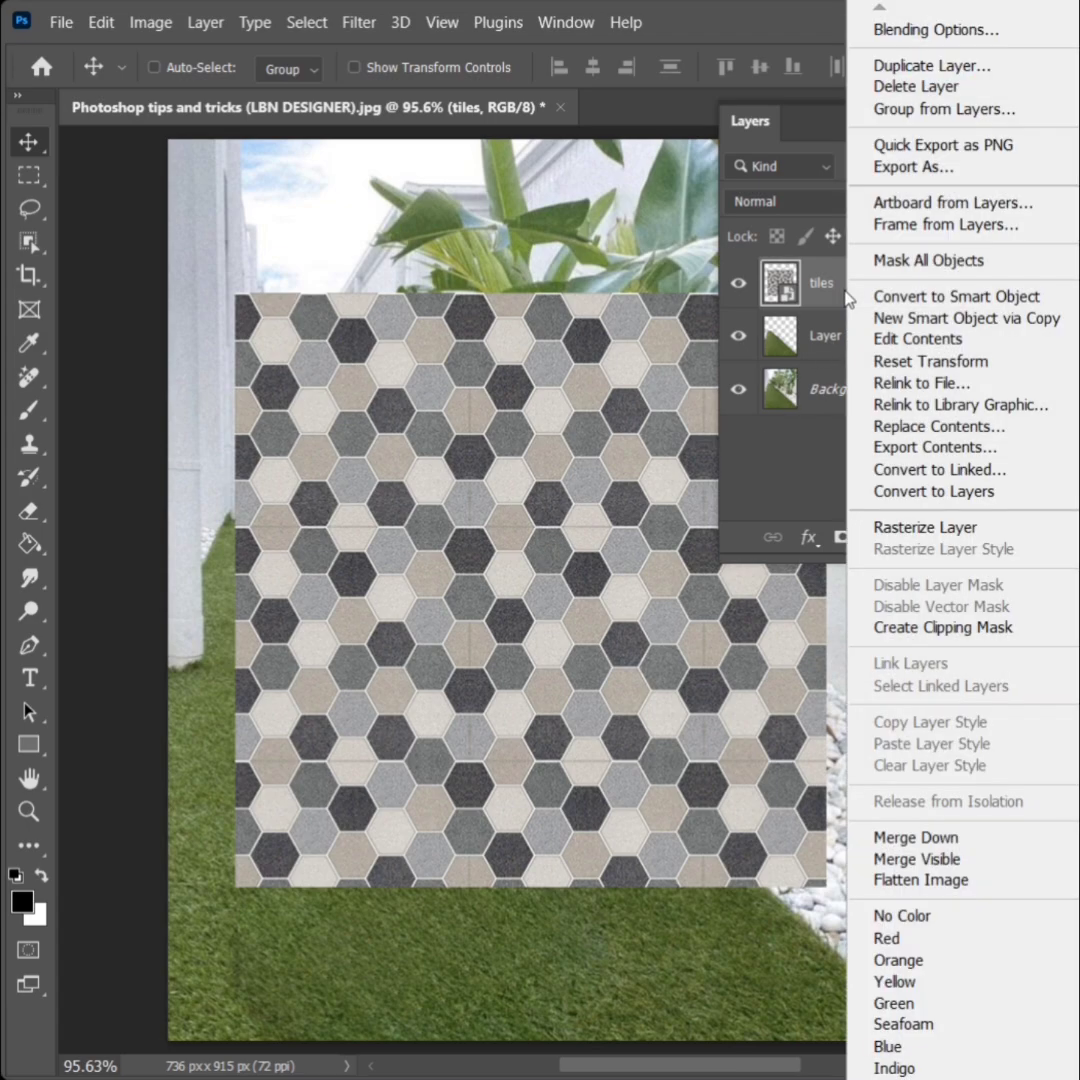
click(957, 528)
right_click(780, 283)
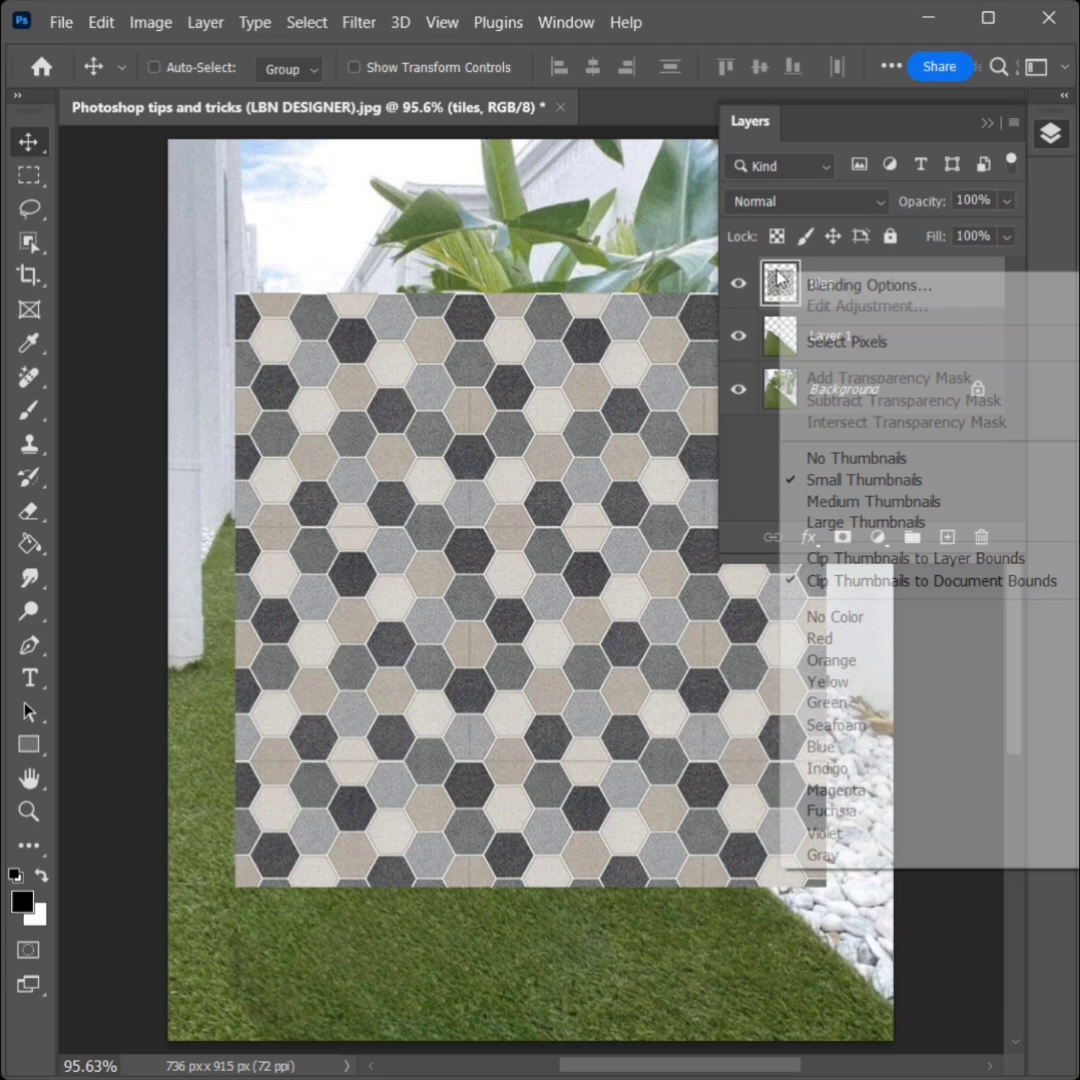
click(850, 345)
click(101, 22)
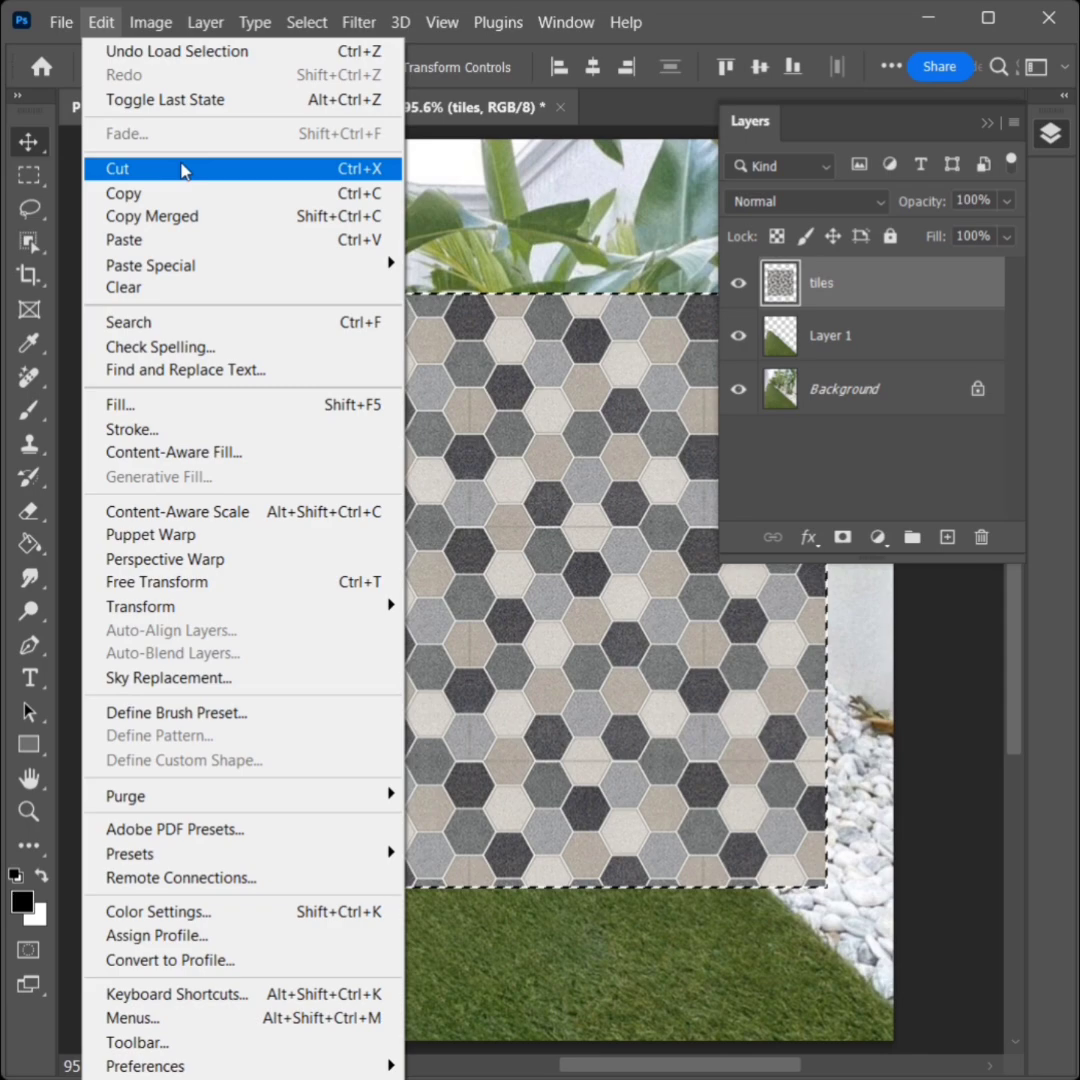
click(183, 170)
Delete the emptied tiles layer and add an empty Layer 2 in its place.
drag(800, 282, 981, 537)
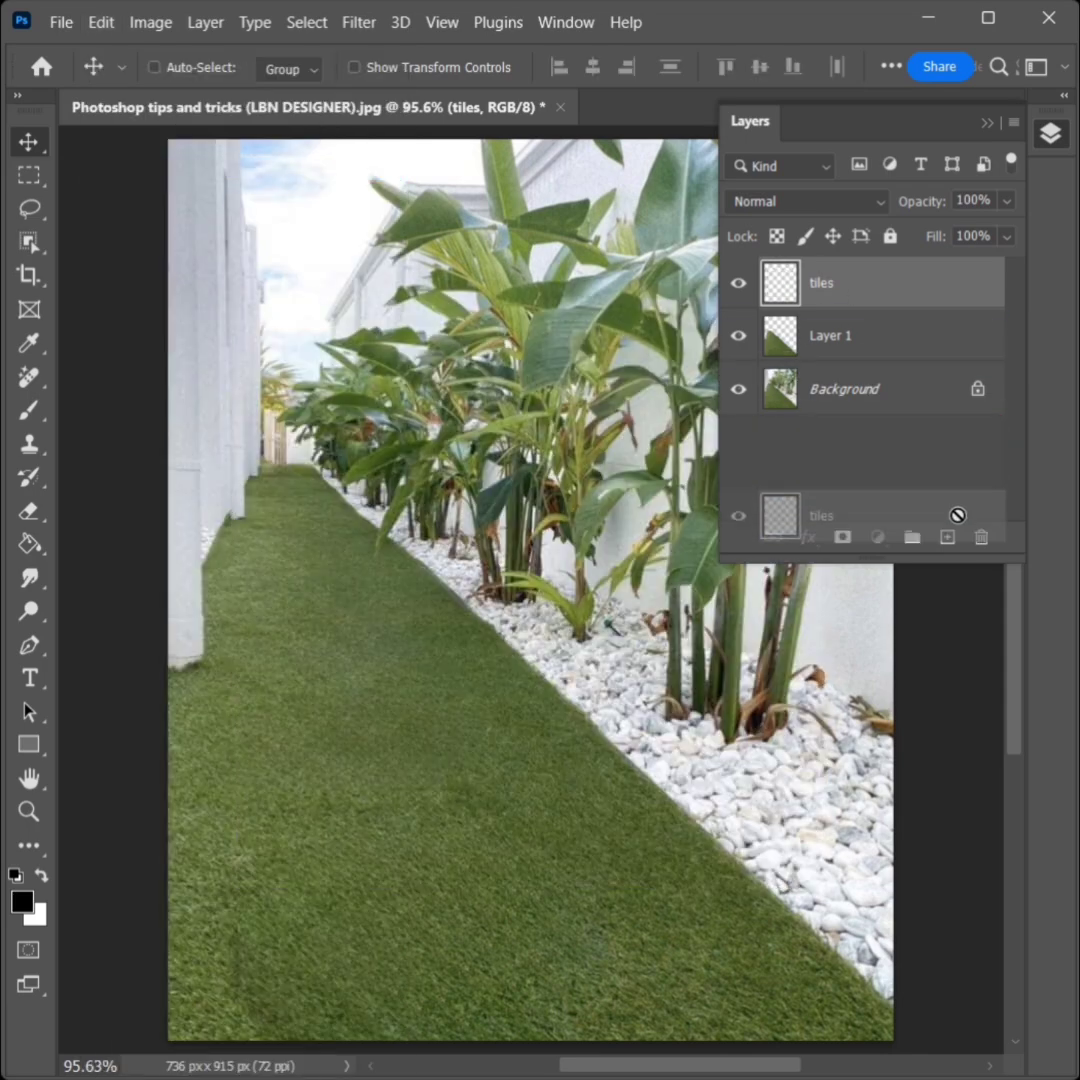
click(947, 538)
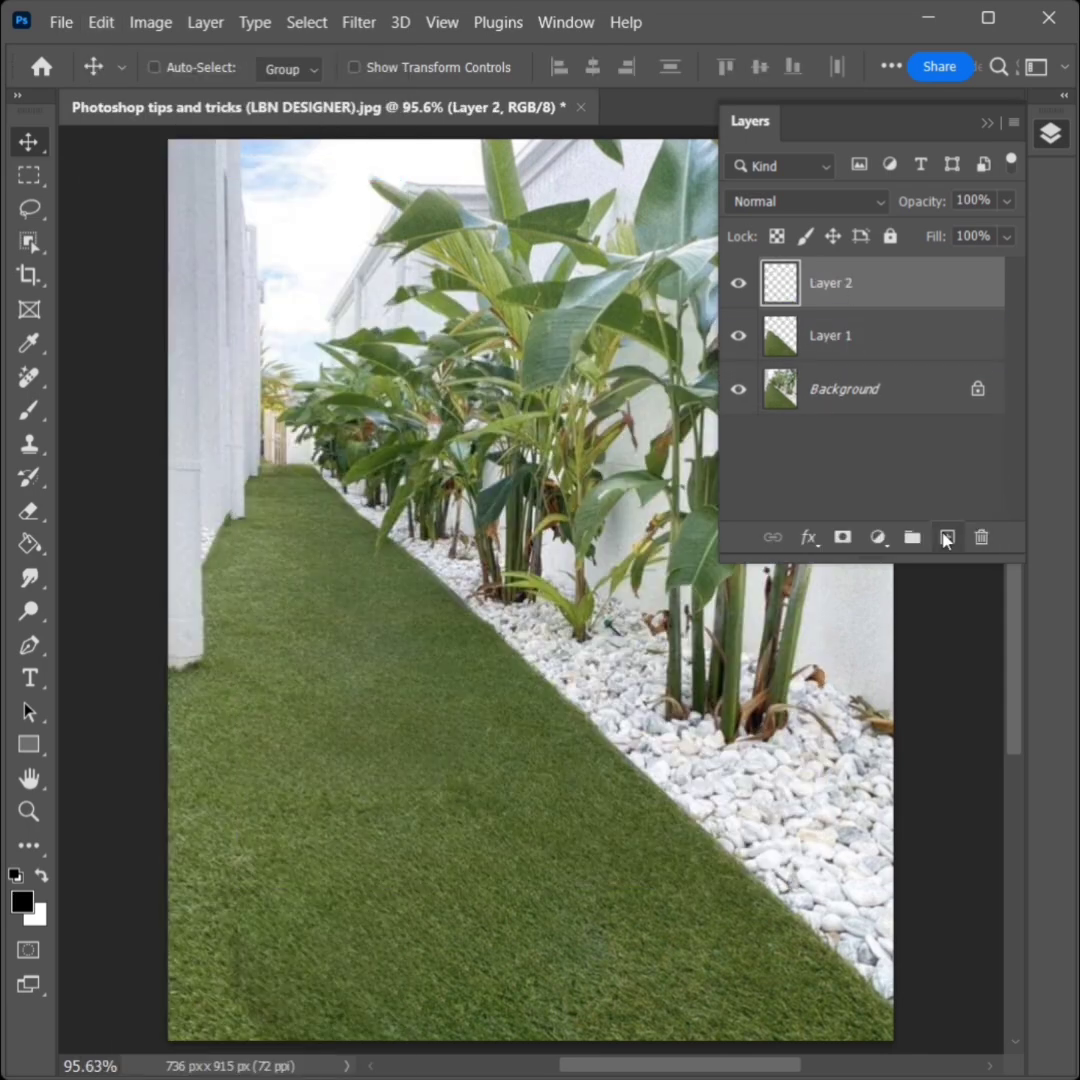
click(987, 121)
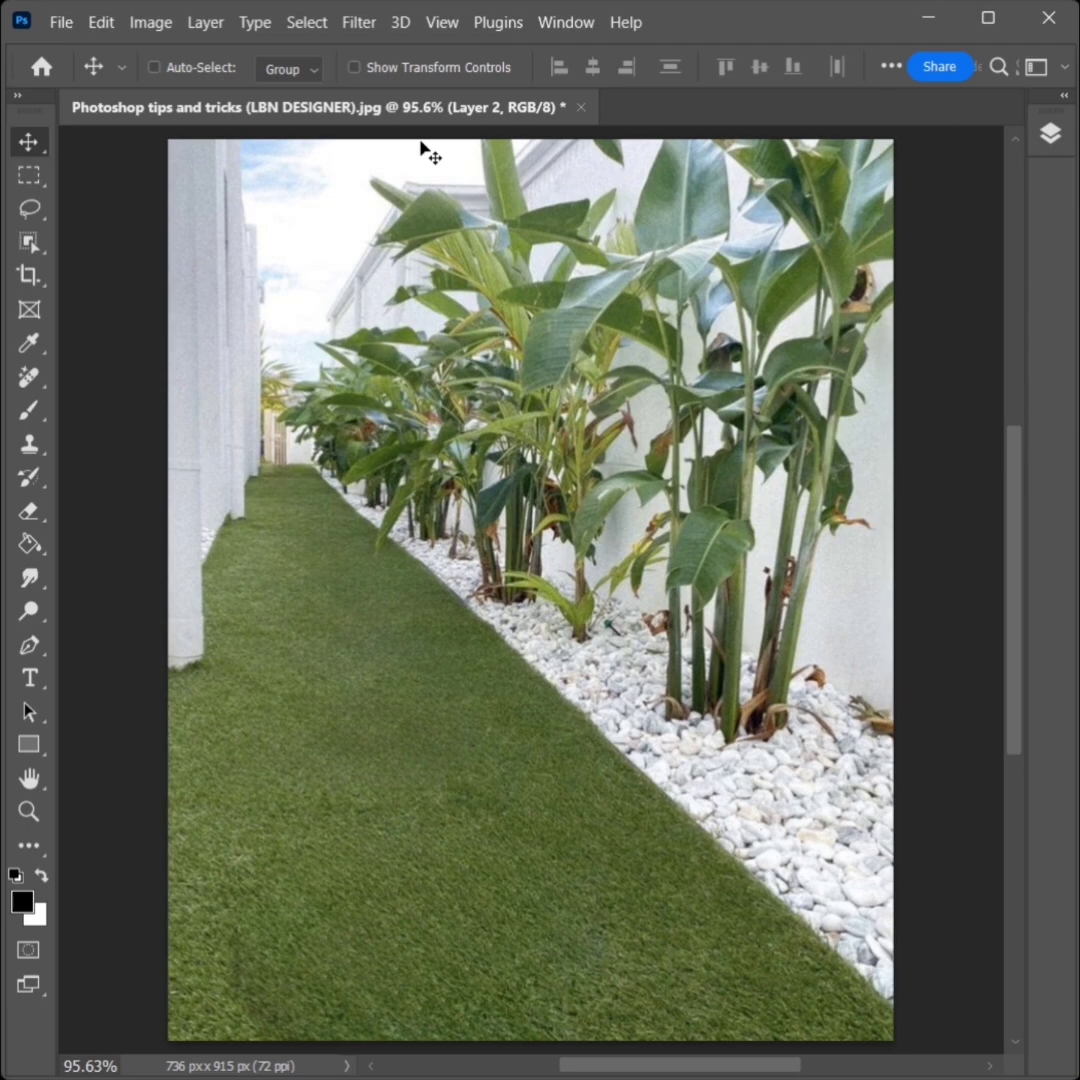
Start the Vanishing Point filter and zoom out to see the whole photo.
click(359, 22)
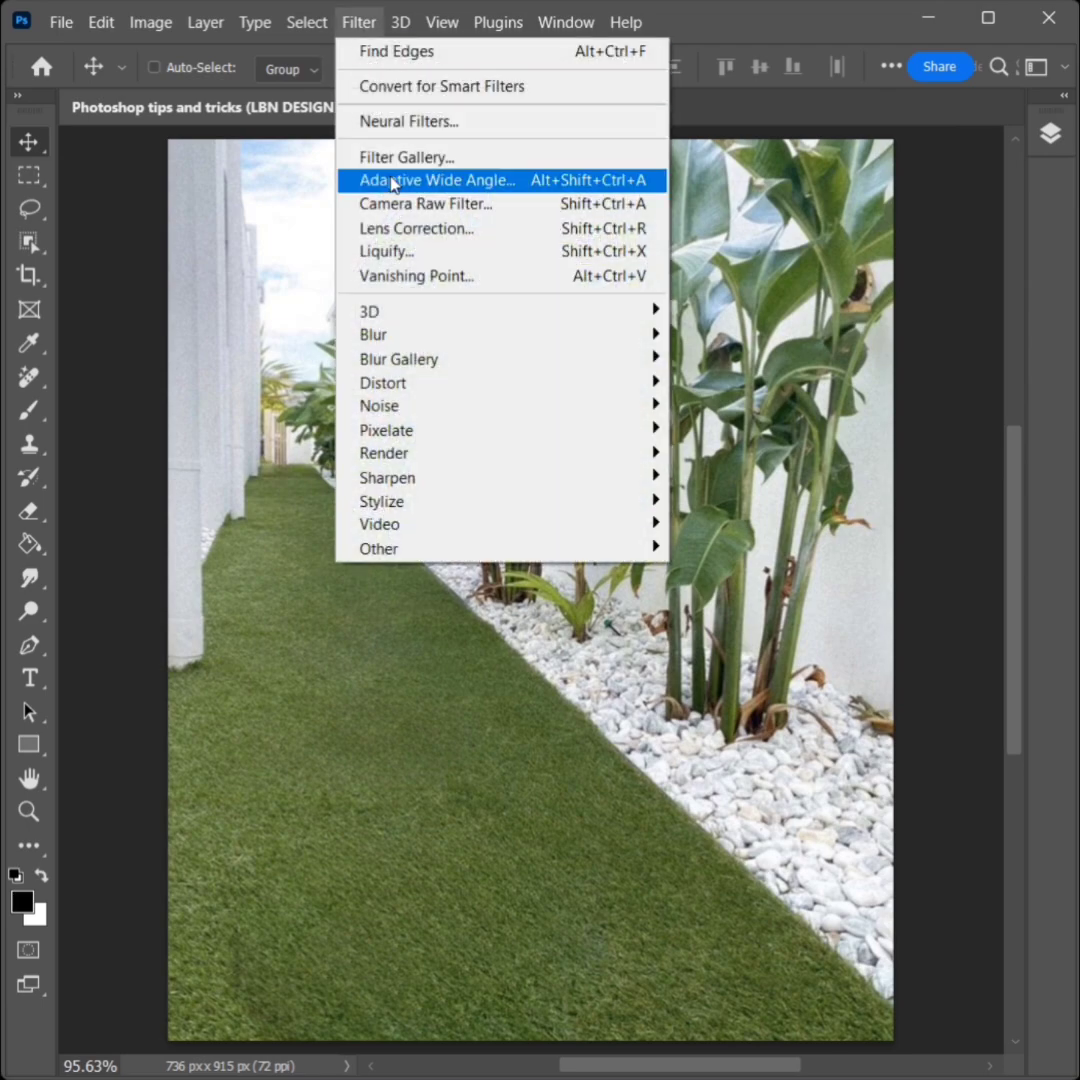
click(497, 276)
key(ctrl+minus)
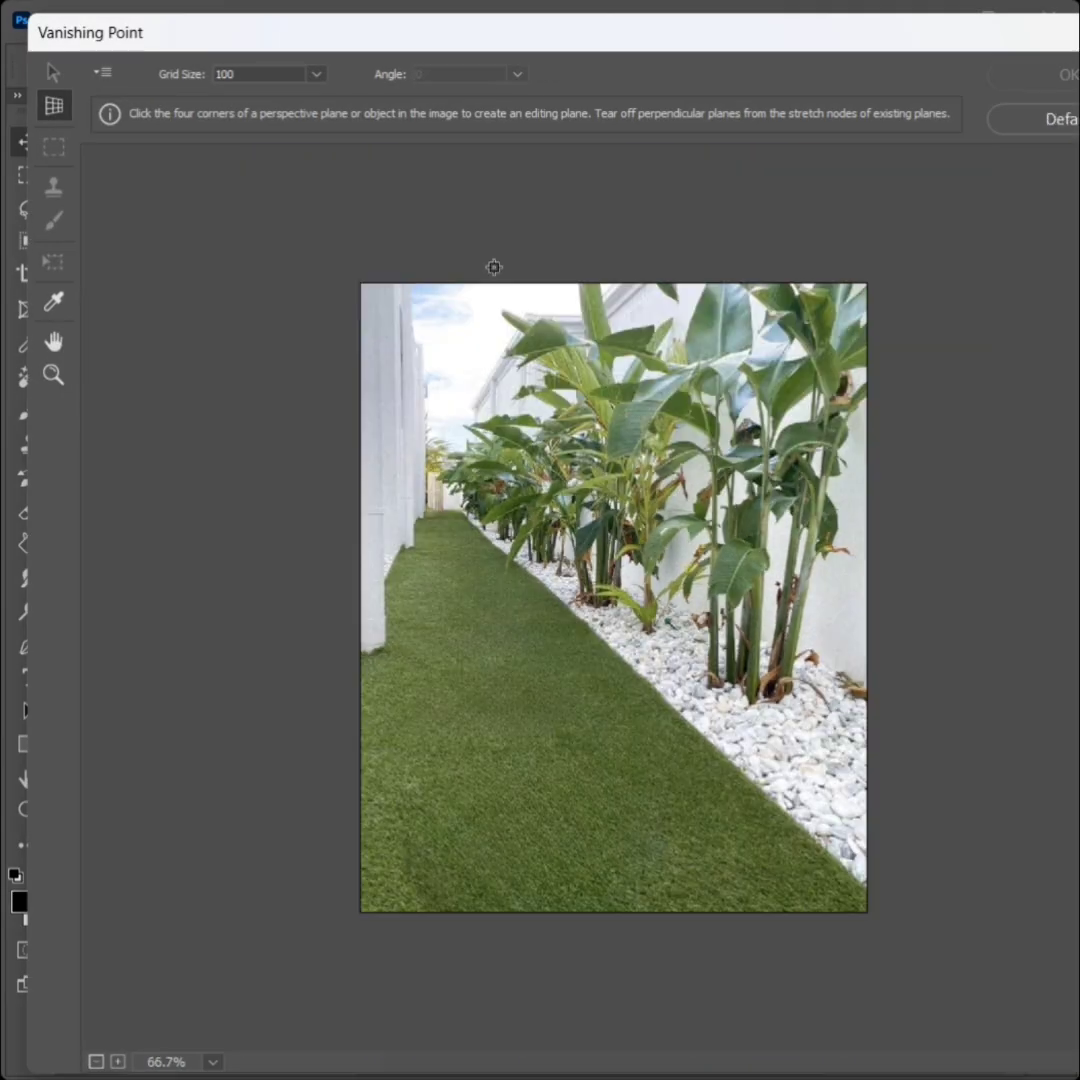
Mark the four lawn corners to create a perspective plane covering the path.
click(421, 510)
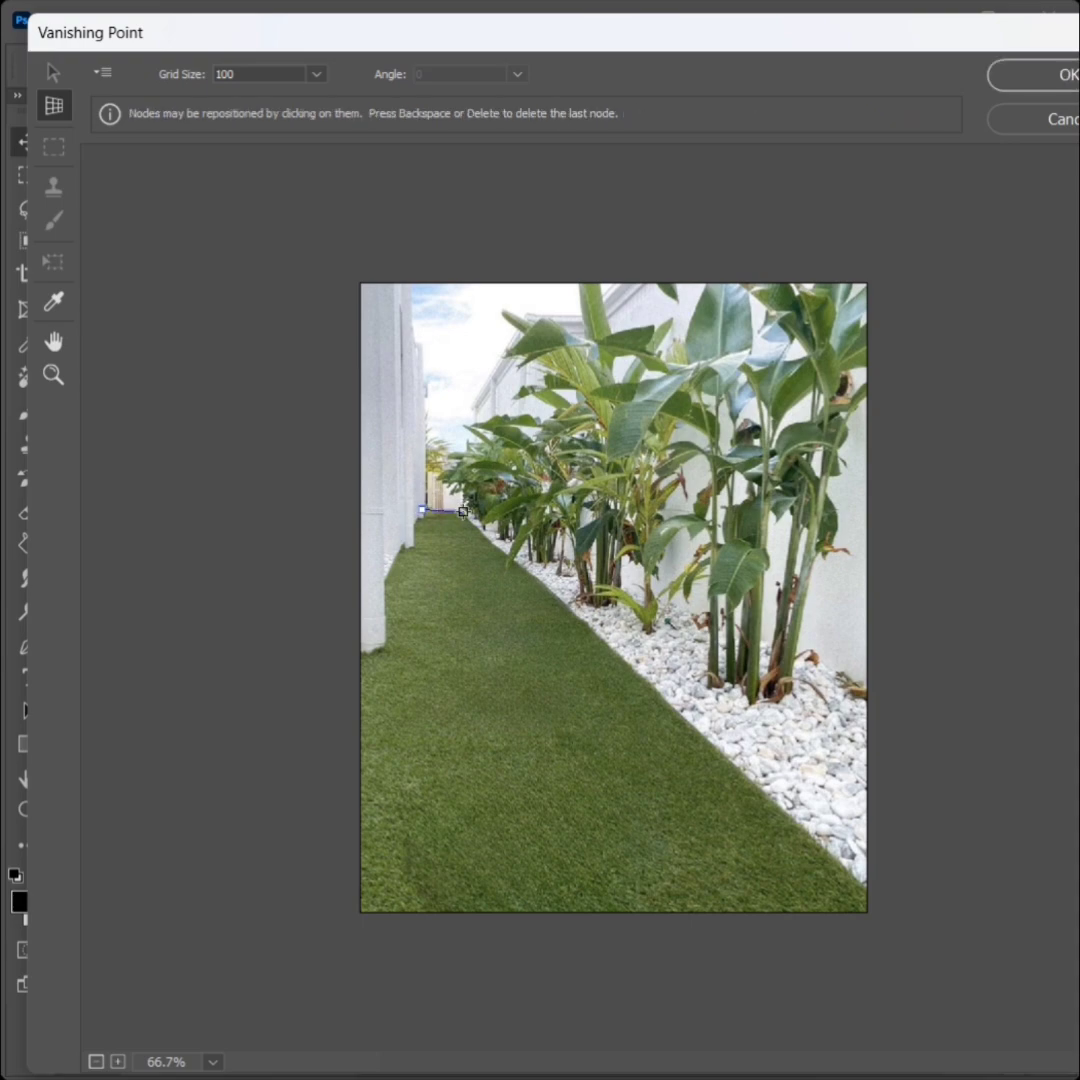
click(465, 509)
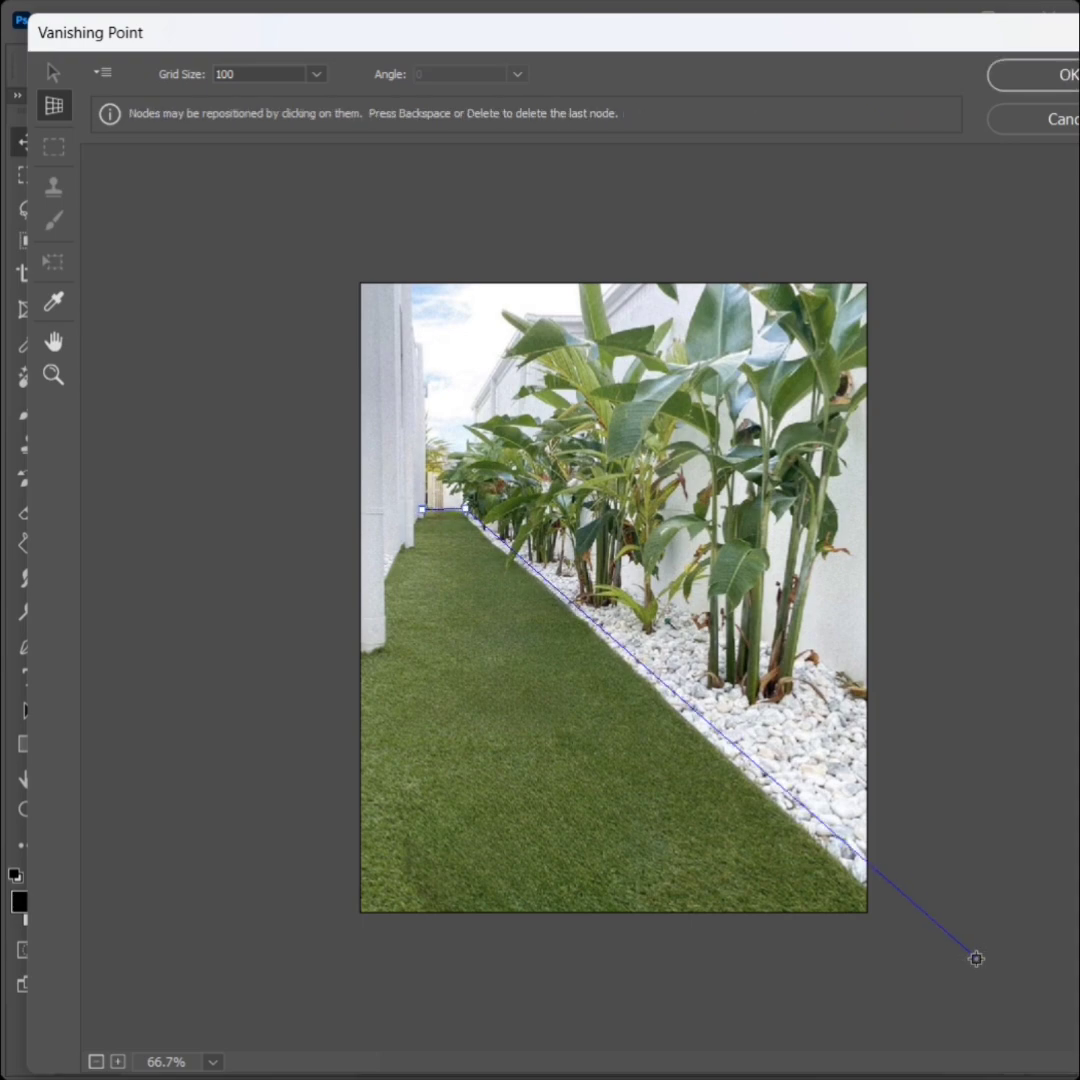
click(969, 974)
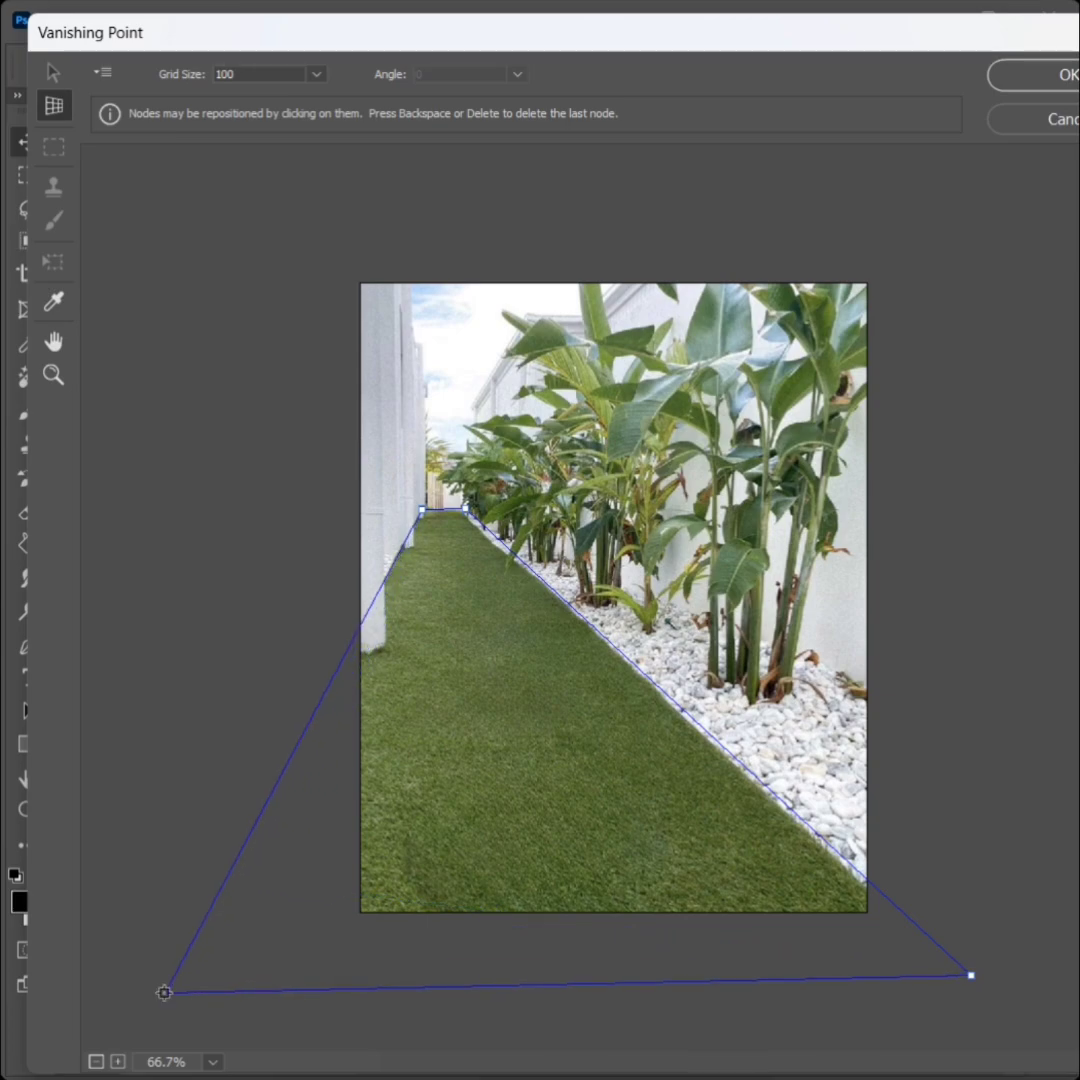
click(186, 1002)
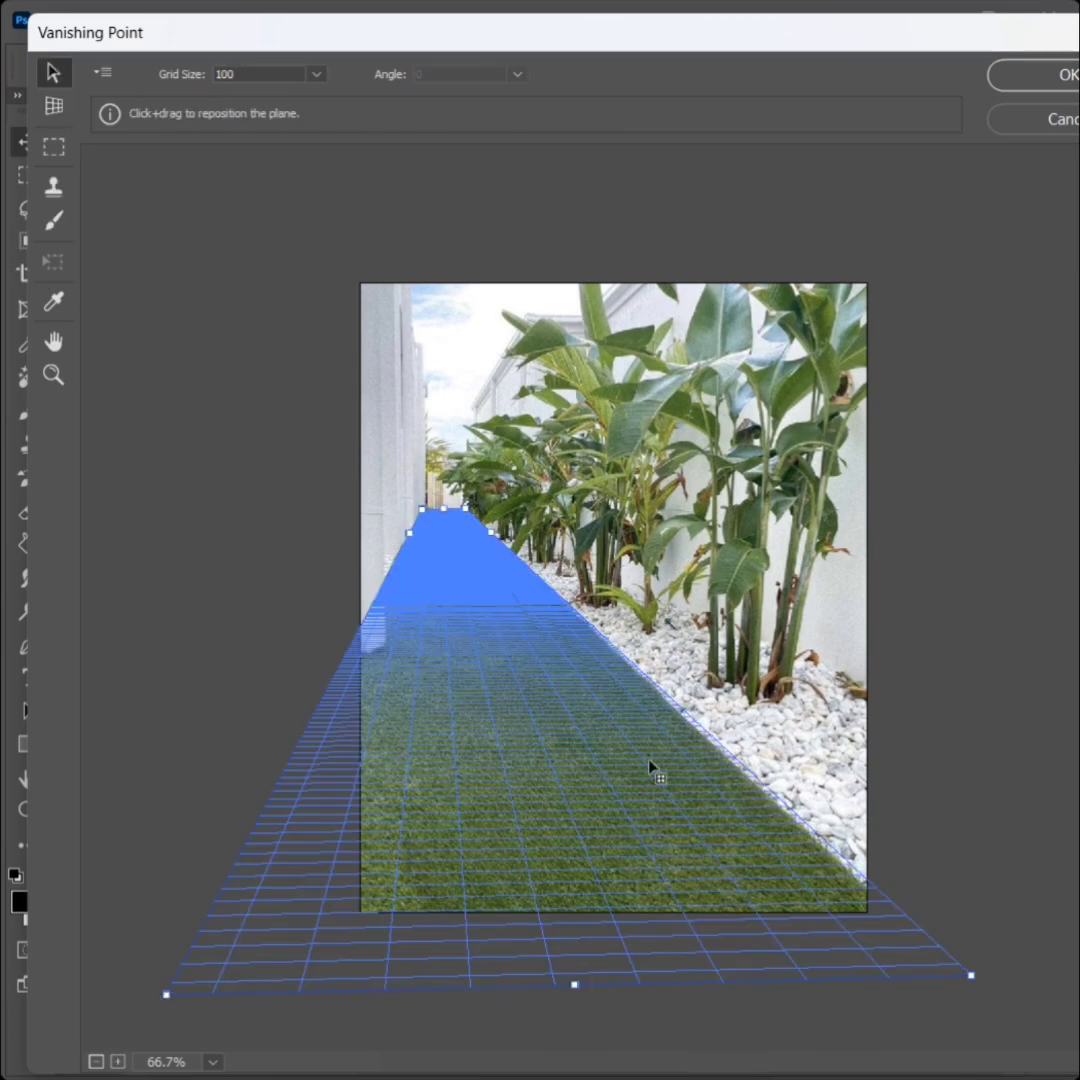
Paste the tile image, shrink it to a patch and drop it onto the lawn plane.
key(ctrl+v)
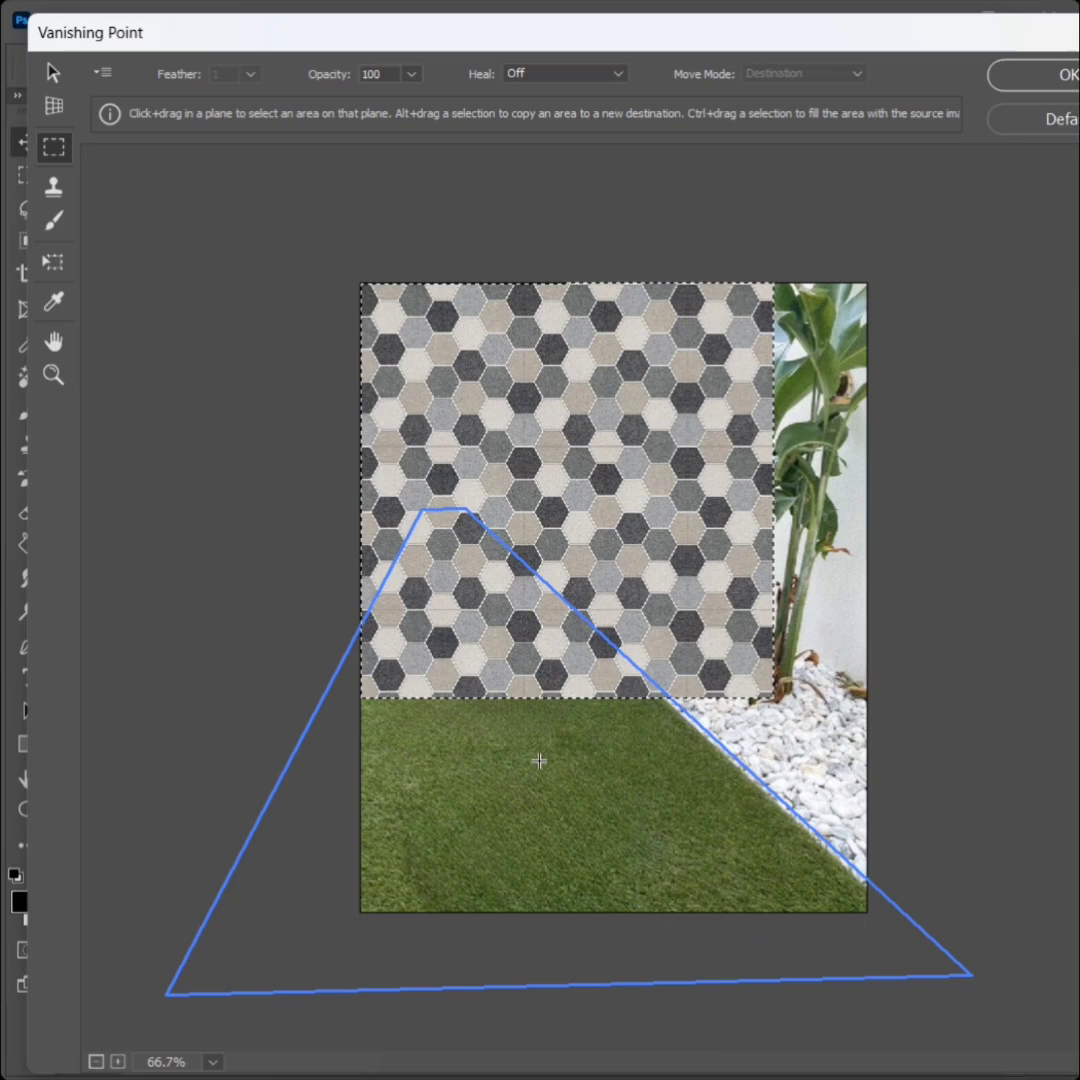
key(t)
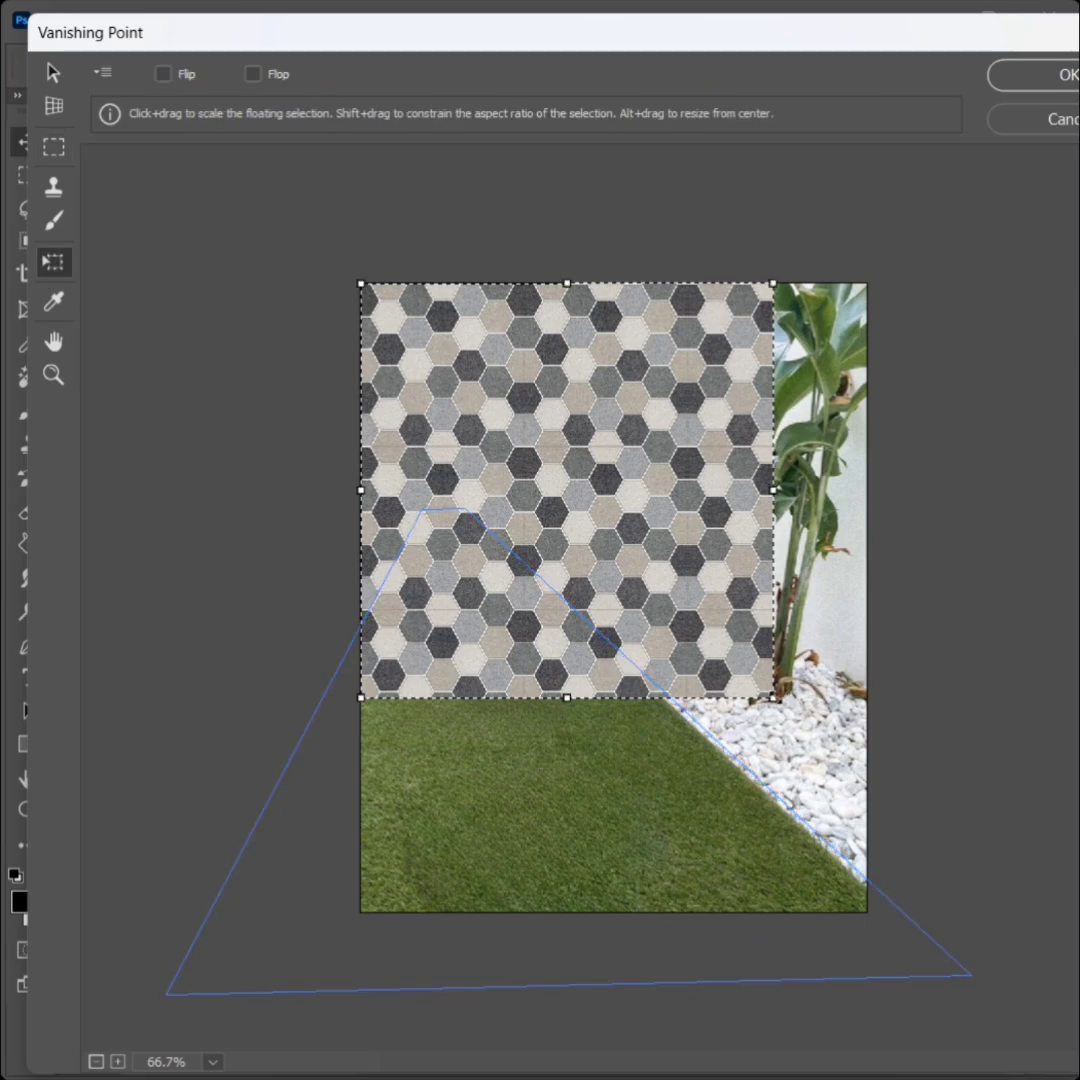
drag(772, 698, 500, 422)
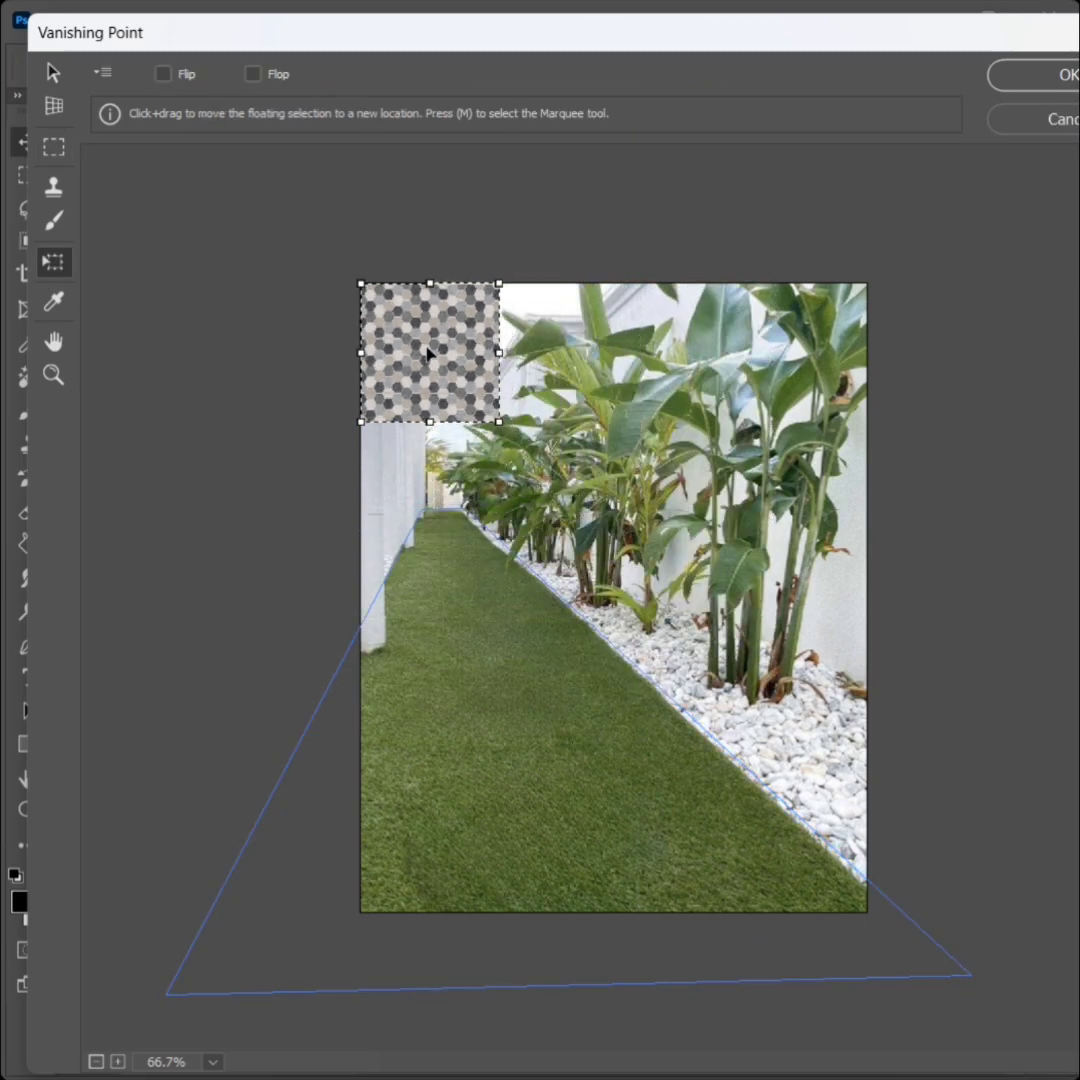
drag(430, 350, 487, 740)
drag(520, 813, 537, 921)
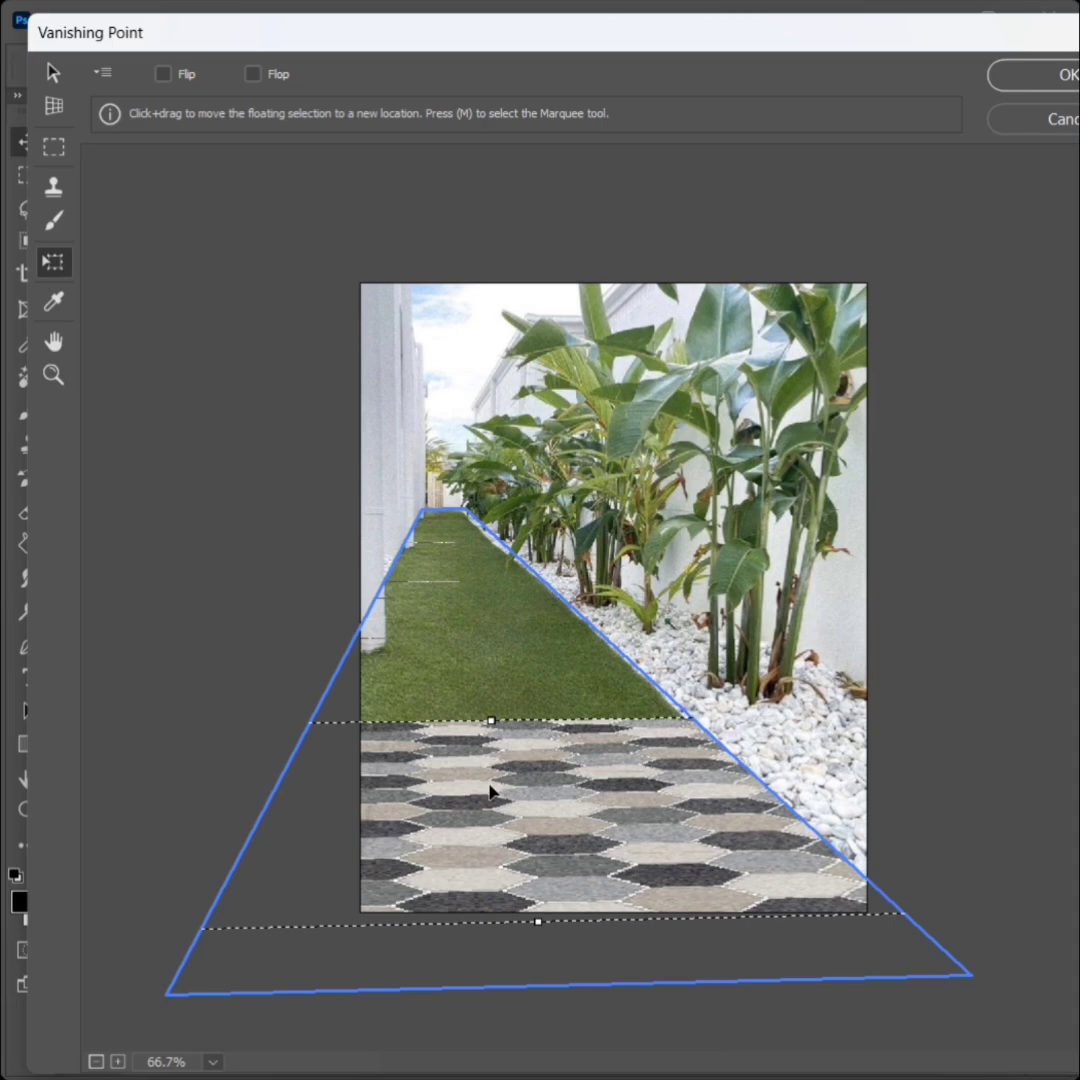
Stretch and copy the tiles up to the vanishing point, then apply the result to the photo.
drag(490, 720, 490, 615)
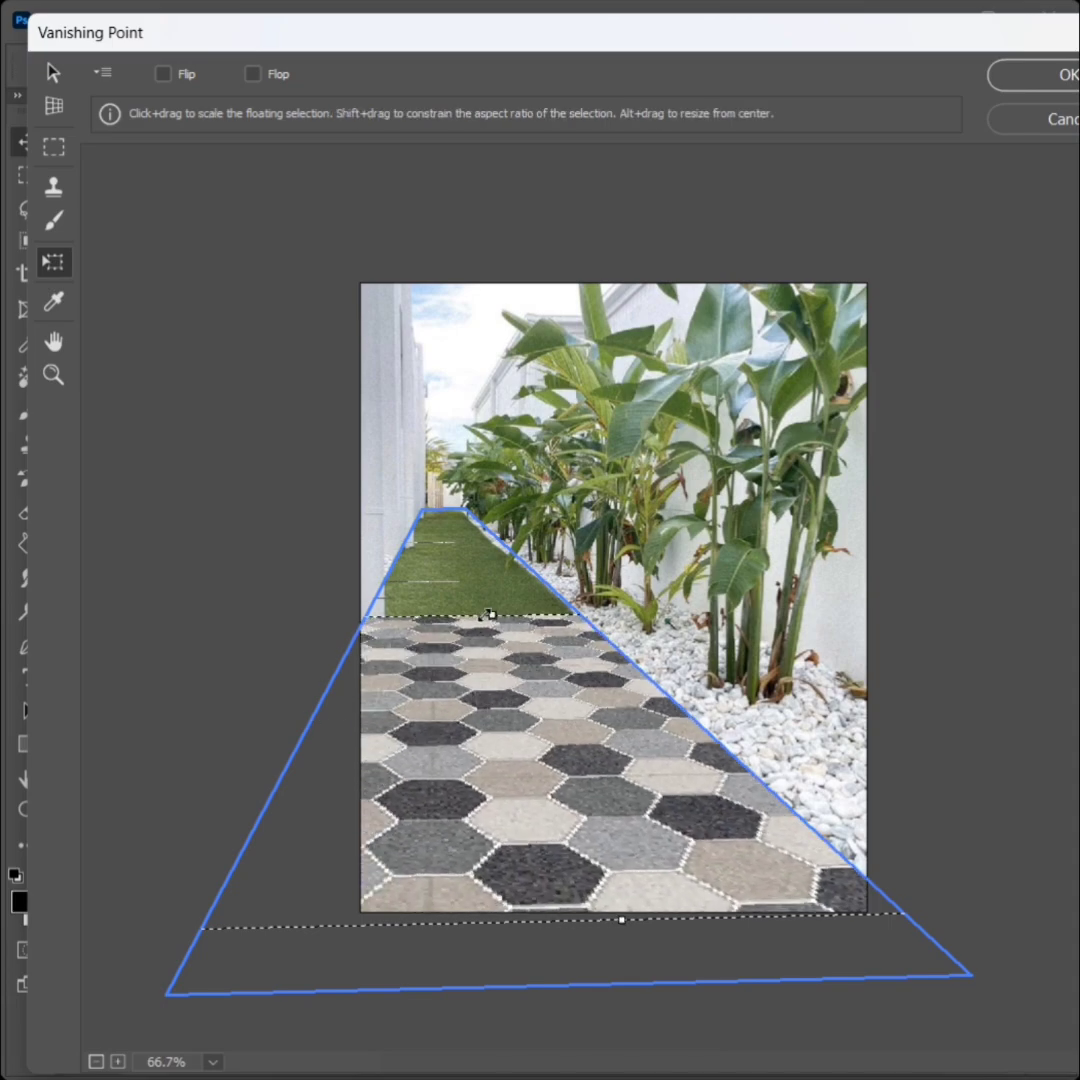
mouse_move(490, 615)
mouse_down()
mouse_move(465, 600)
mouse_move(520, 600)
mouse_up()
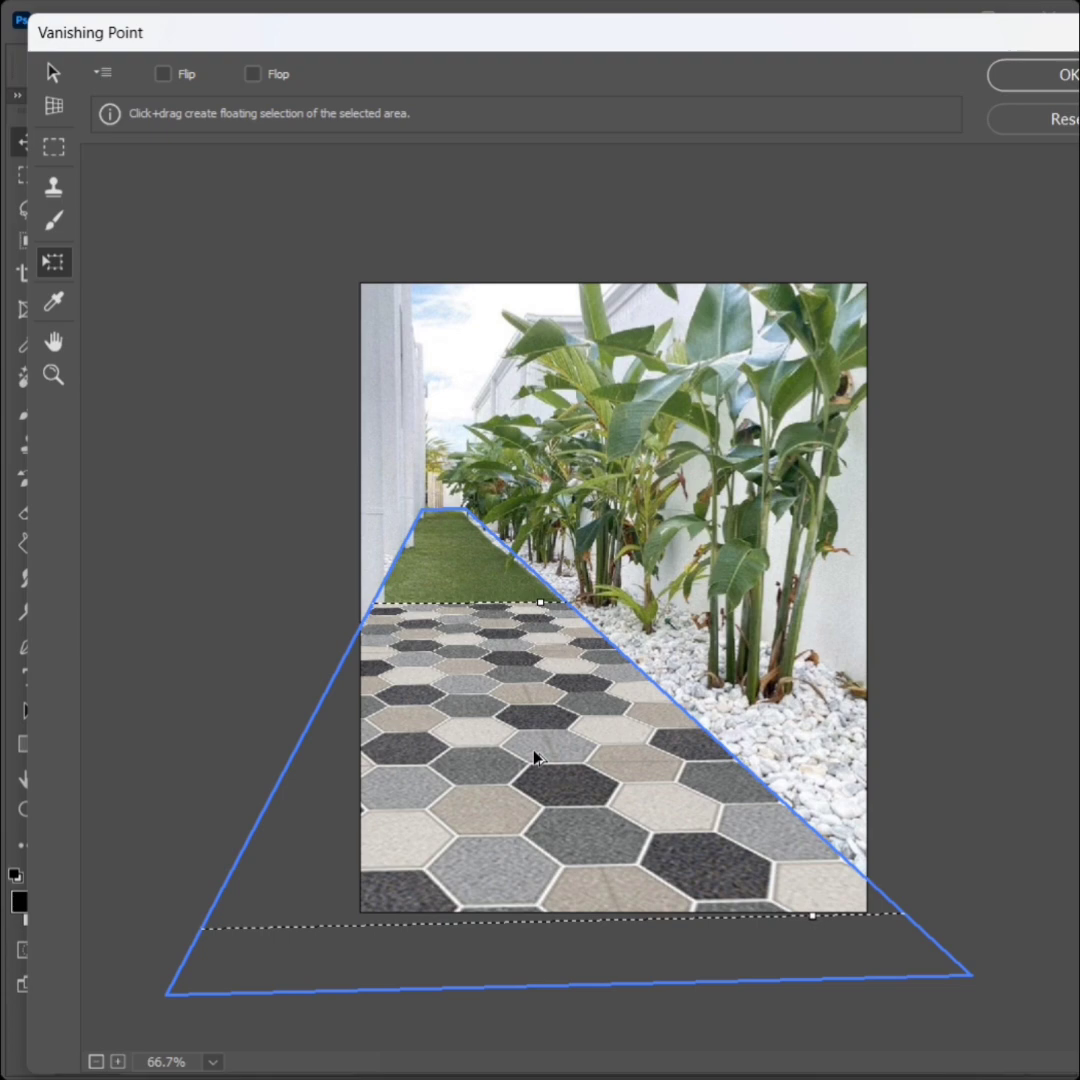
drag(450, 650, 509, 600)
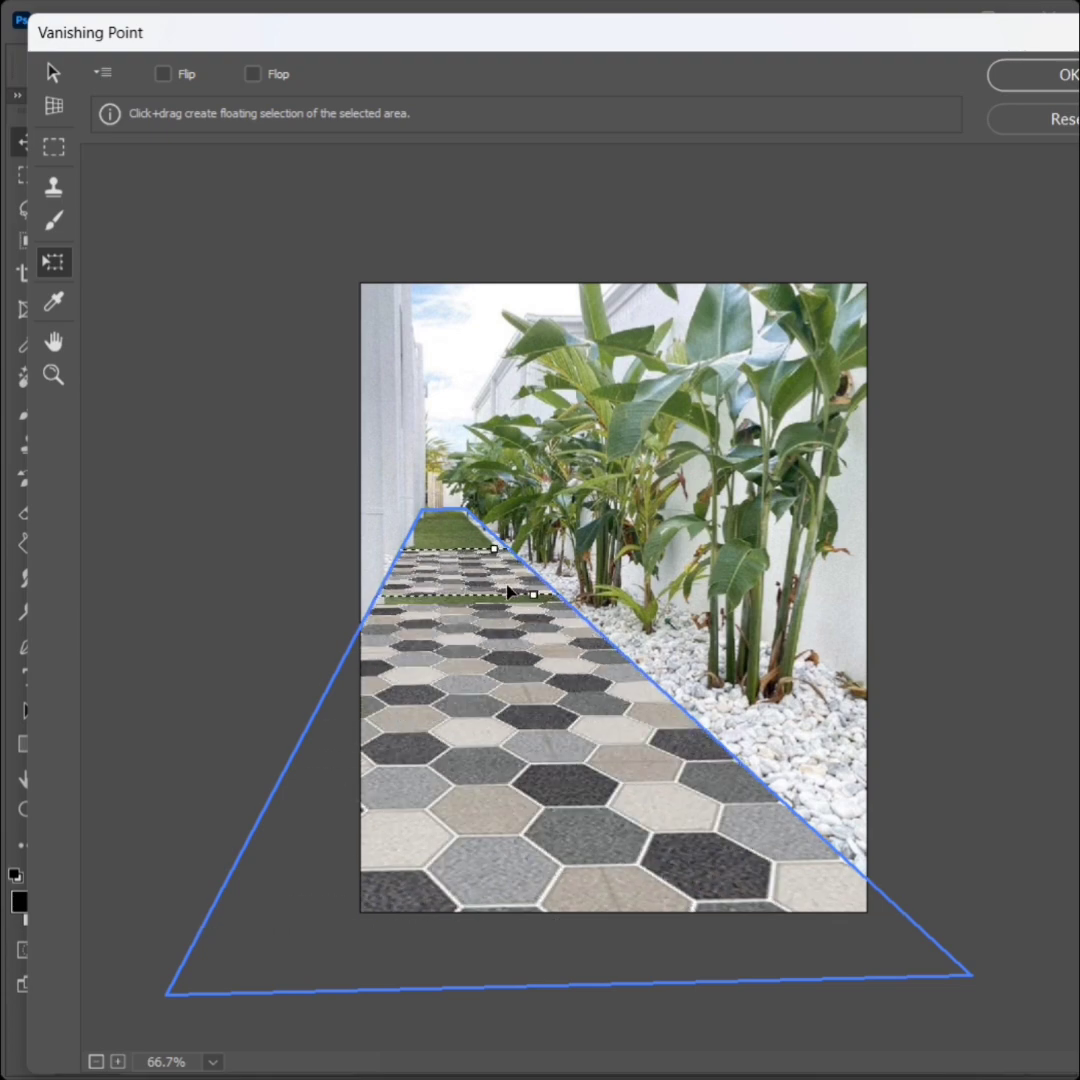
drag(480, 593, 460, 524)
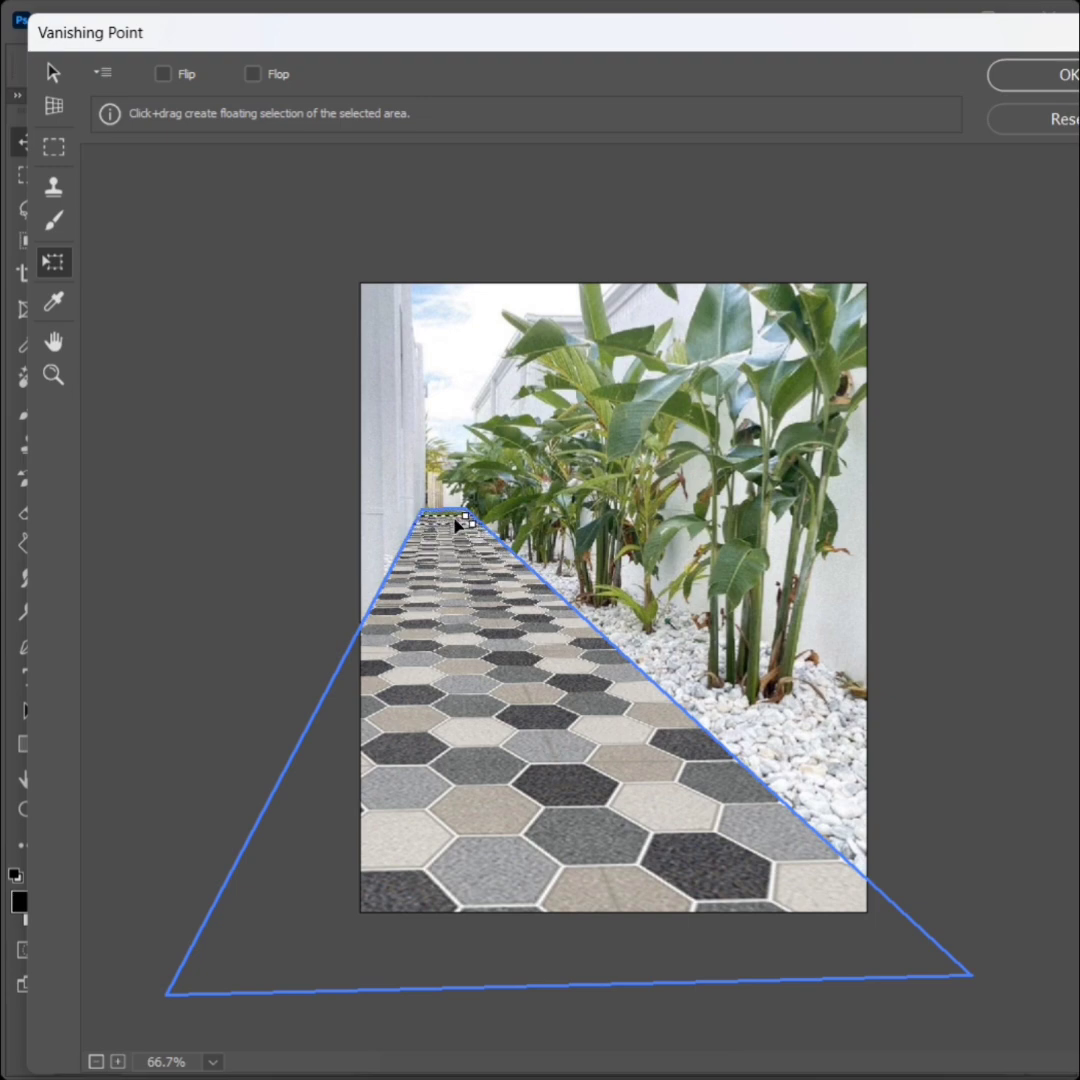
key(ctrl+d)
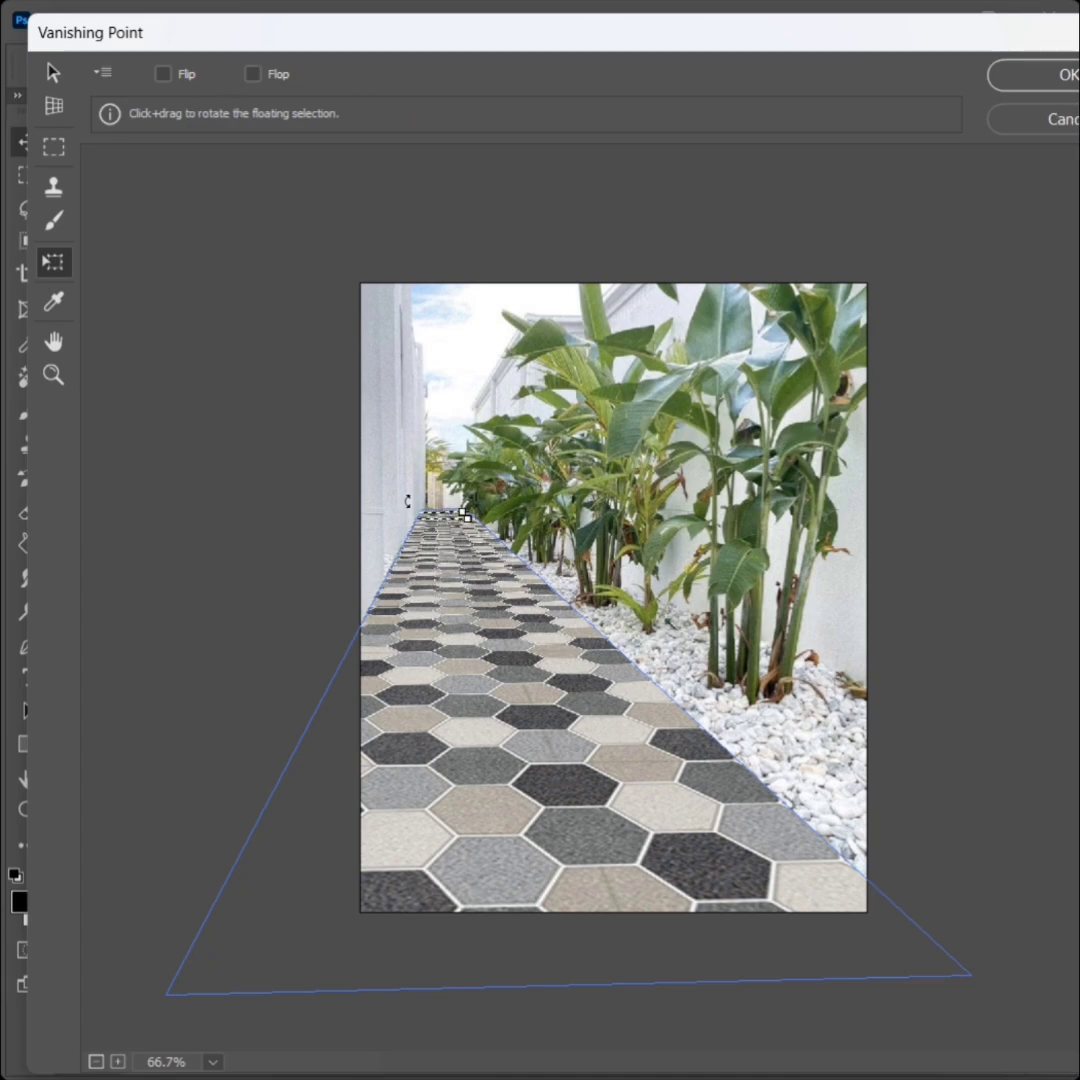
key(Return)
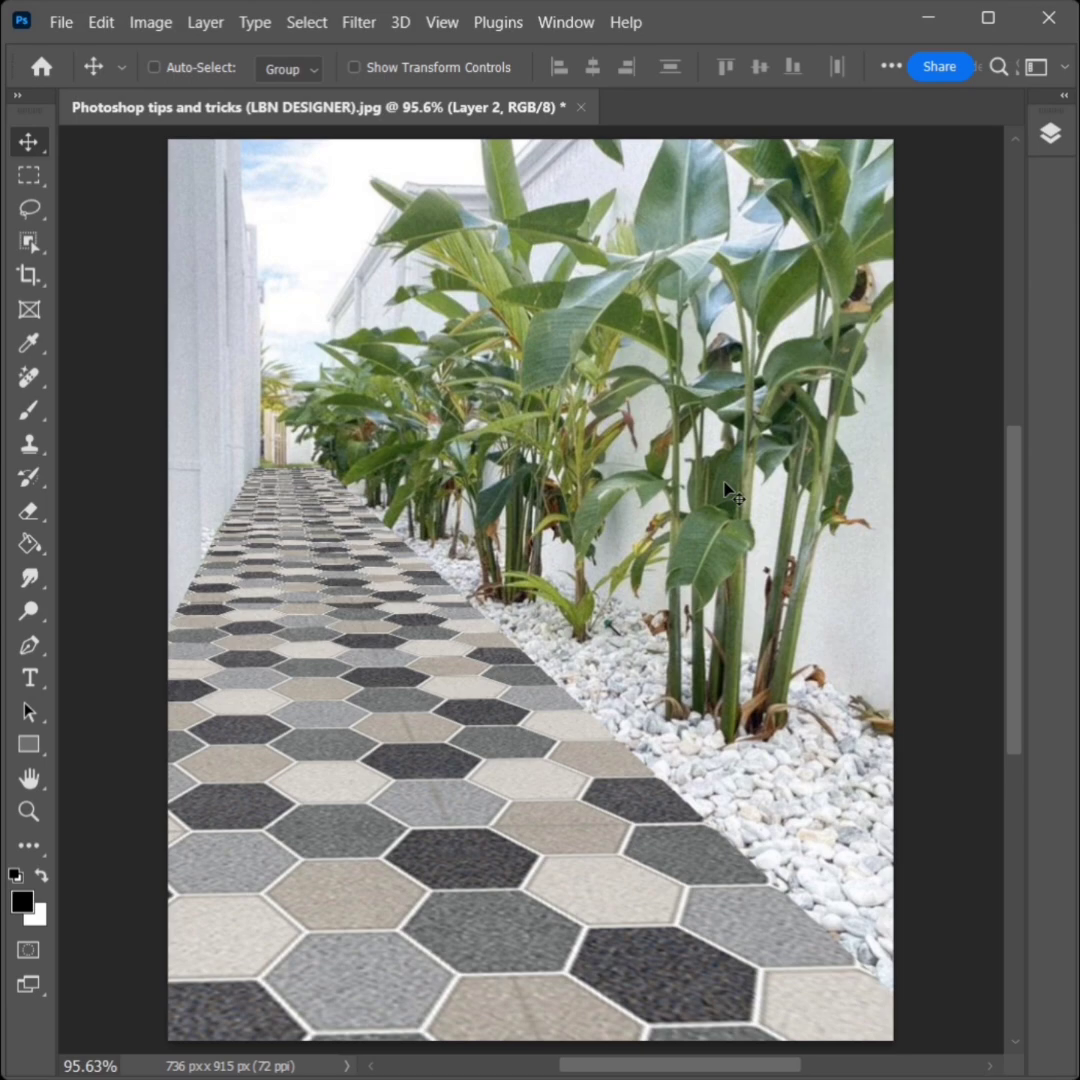
Create a clipping mask on Layer 2 so the tiles show only within Layer 1's lawn shape.
click(1051, 135)
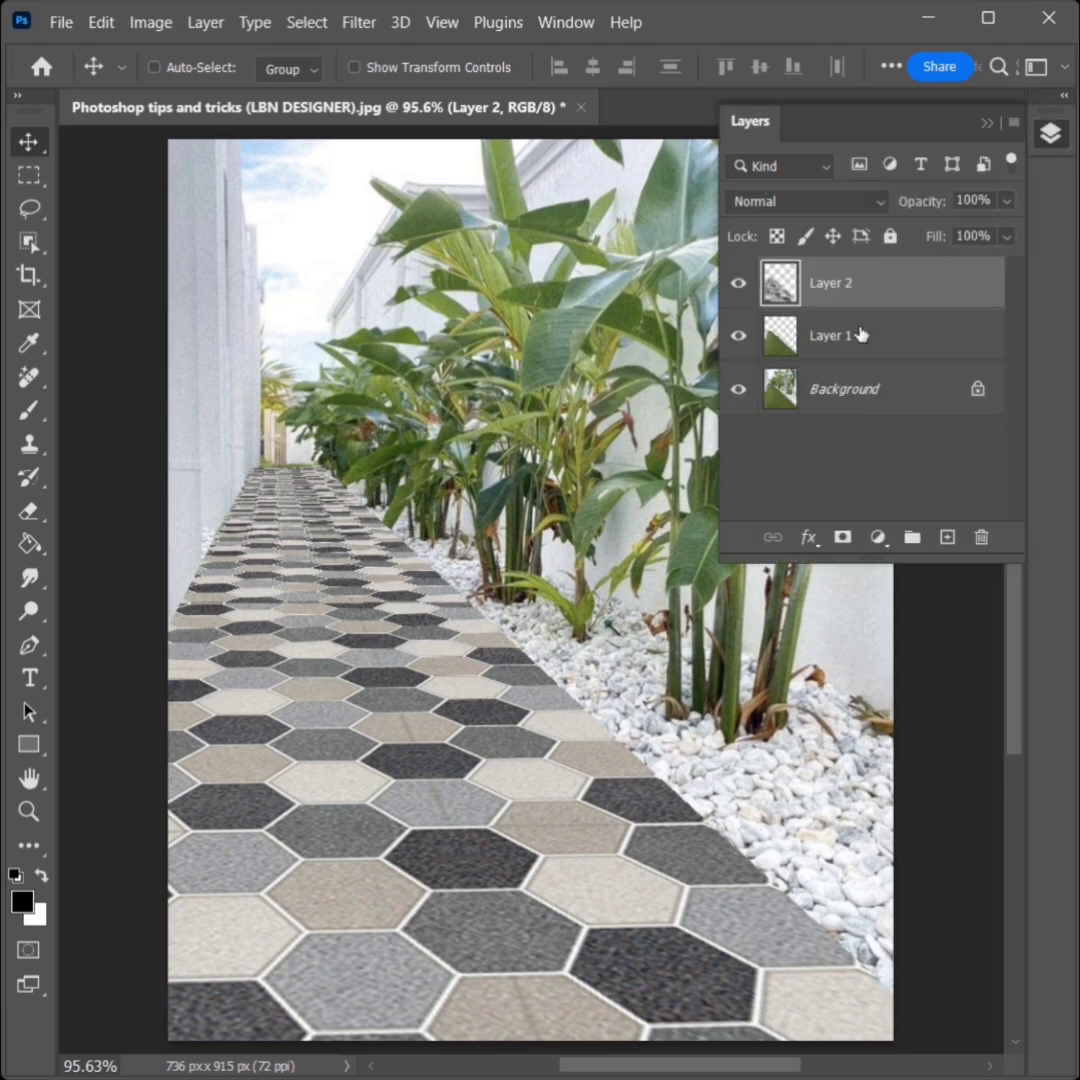
right_click(870, 284)
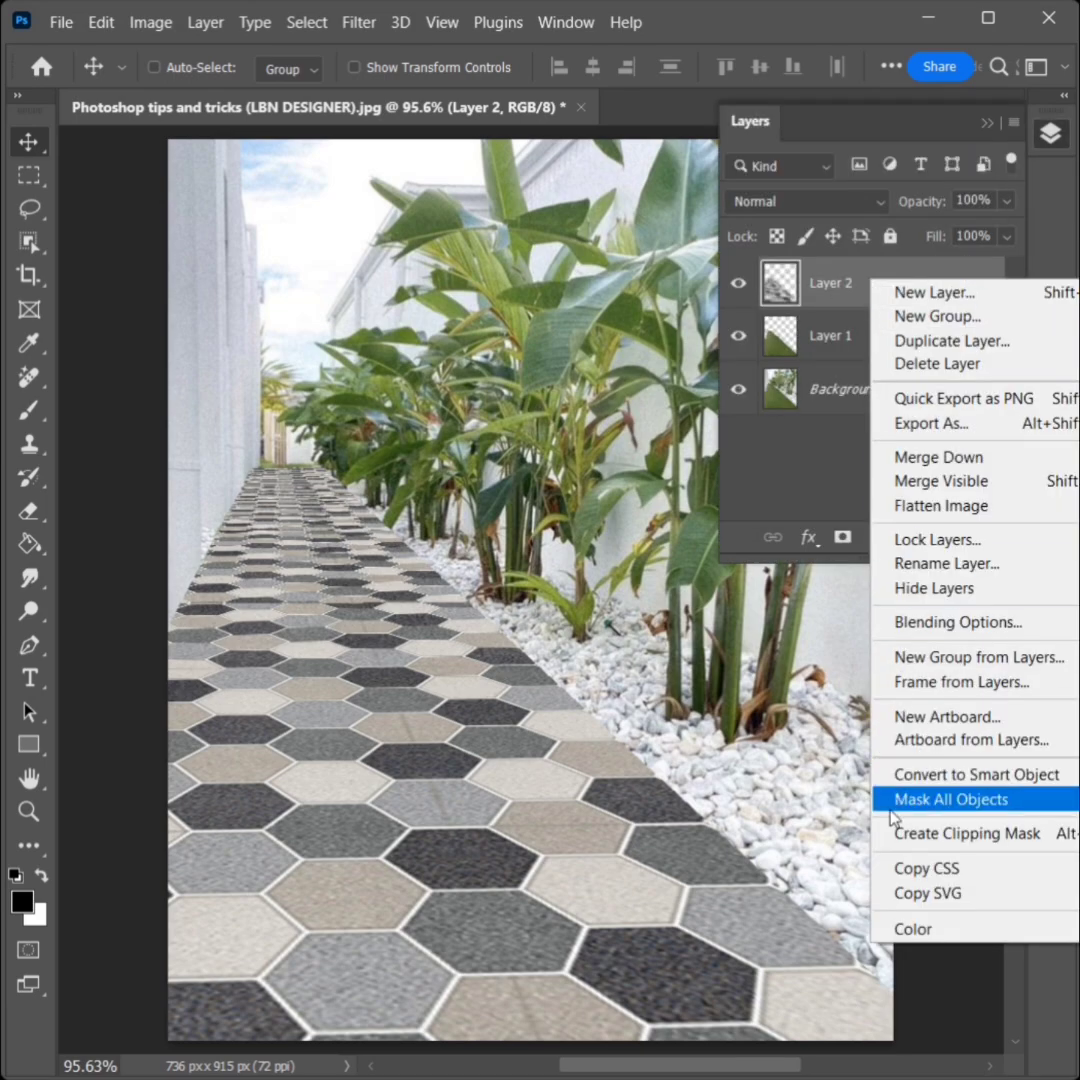
click(947, 836)
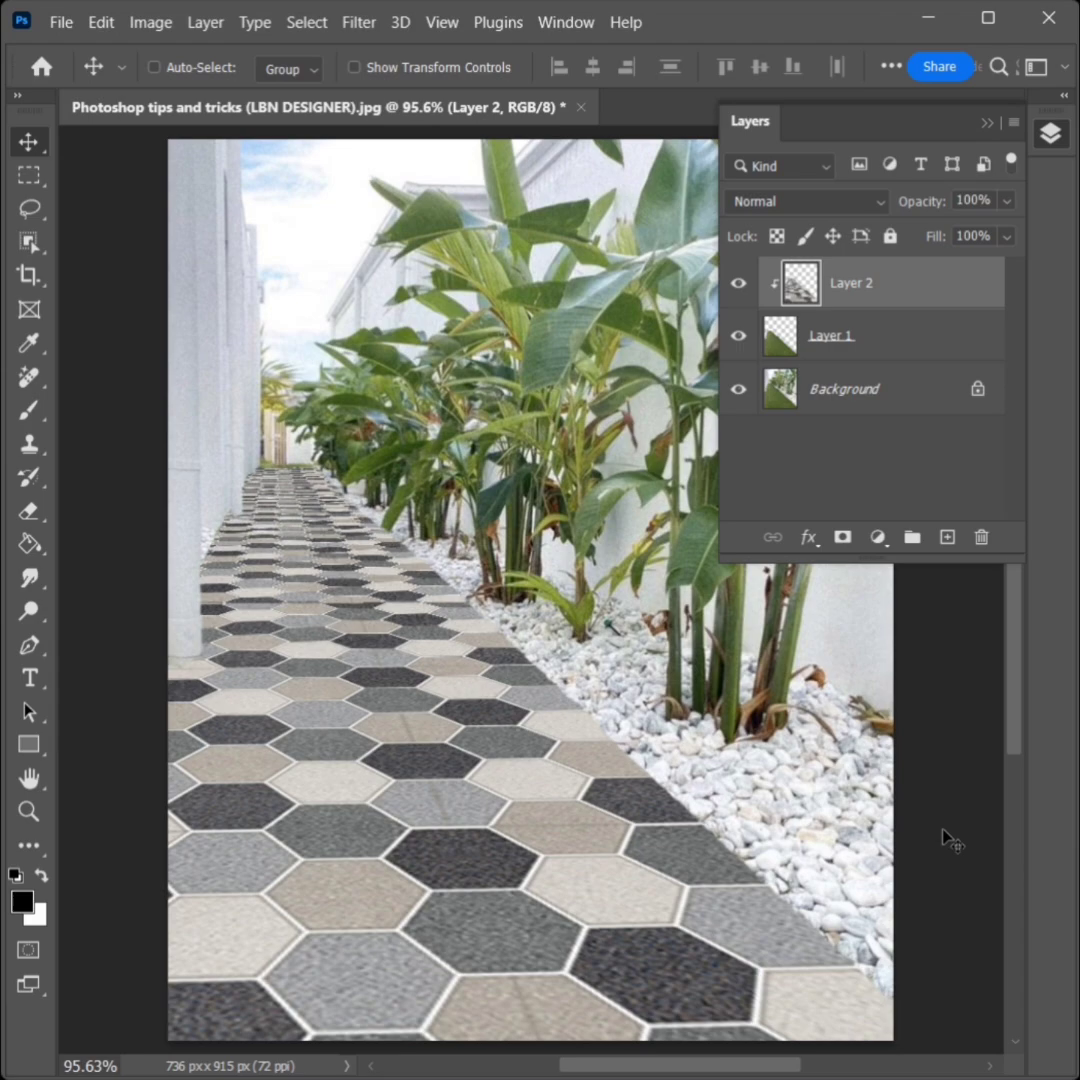
click(1051, 135)
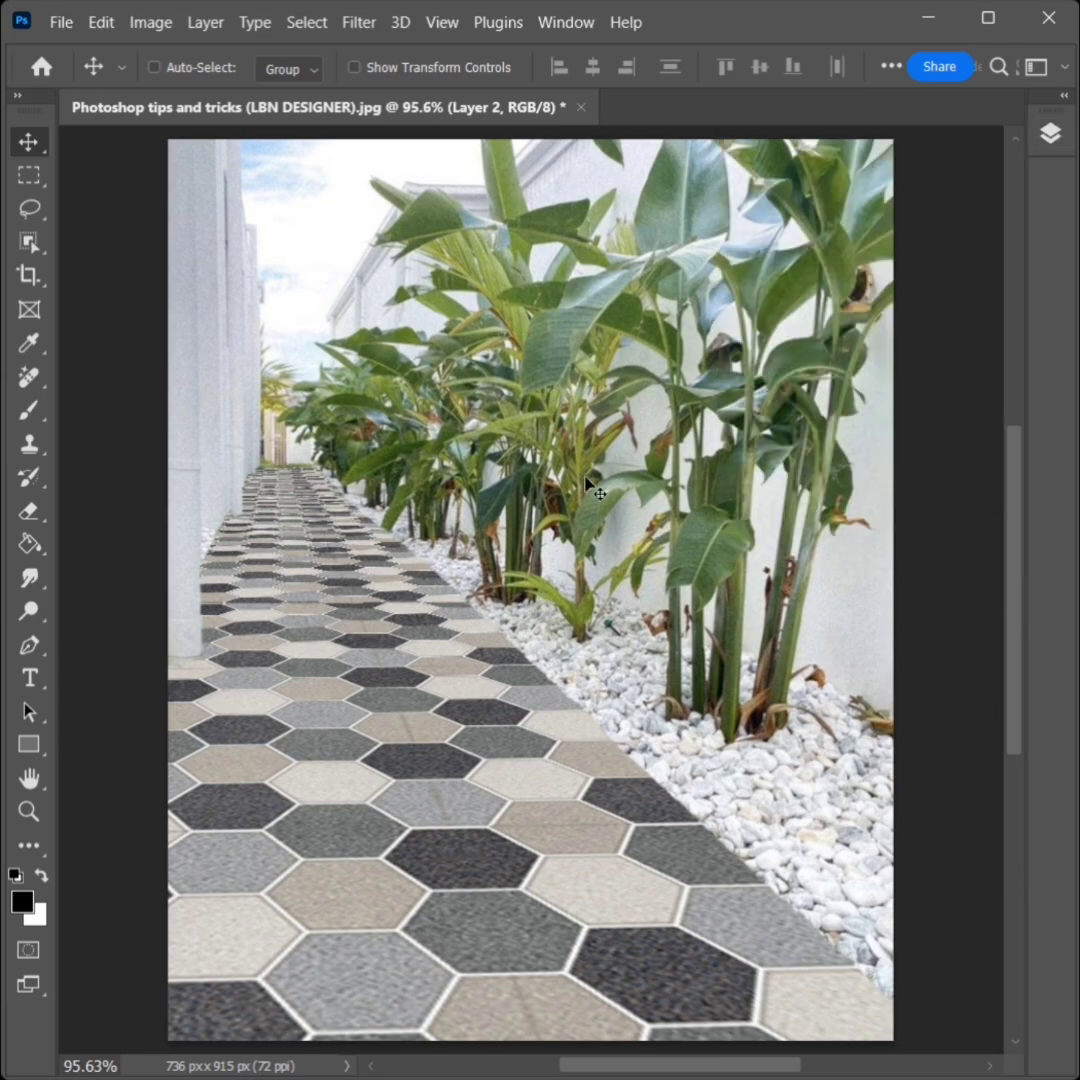
scroll(398, 614, up, 3)
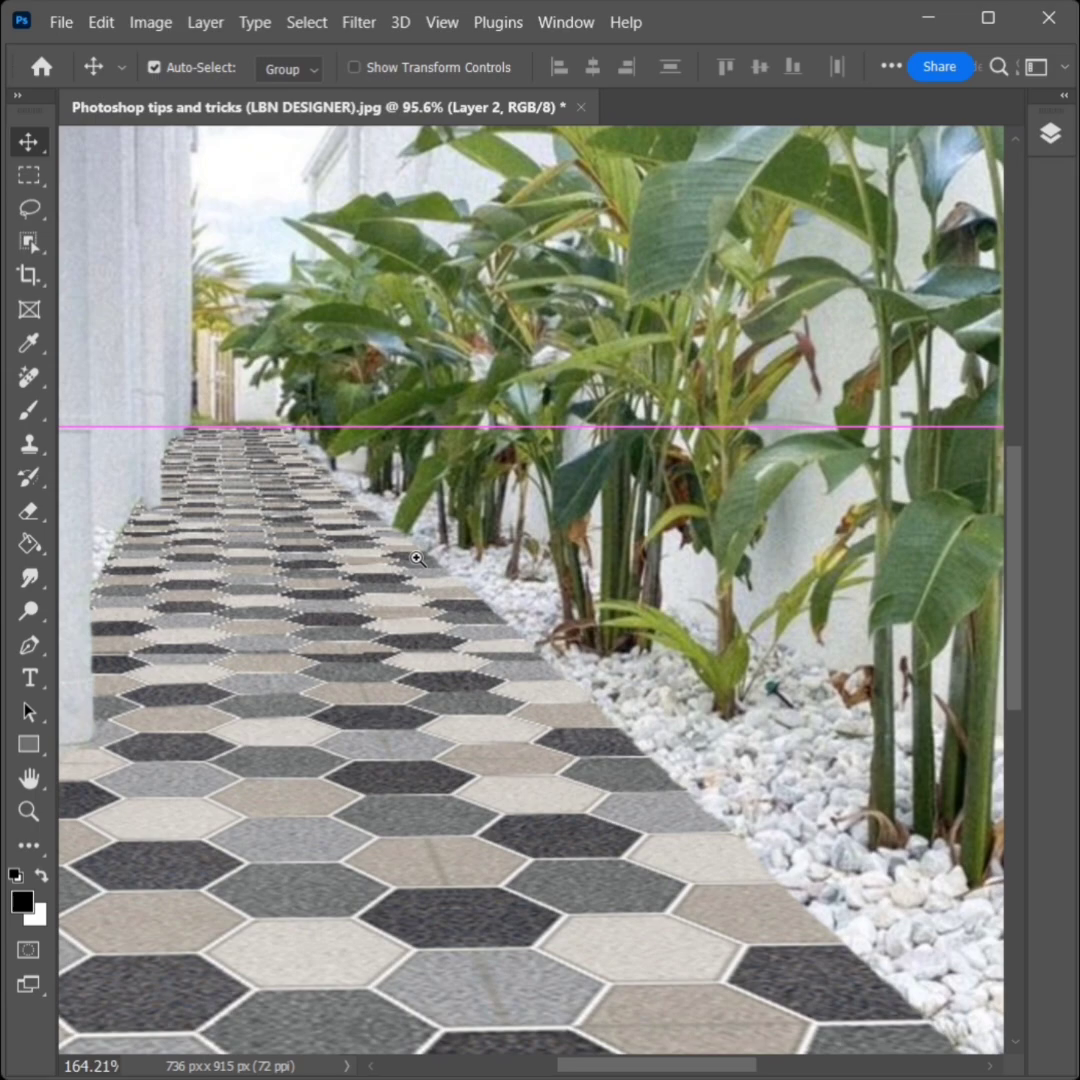
scroll(450, 630, up, 3)
scroll(497, 655, up, 3)
scroll(497, 655, up, 2)
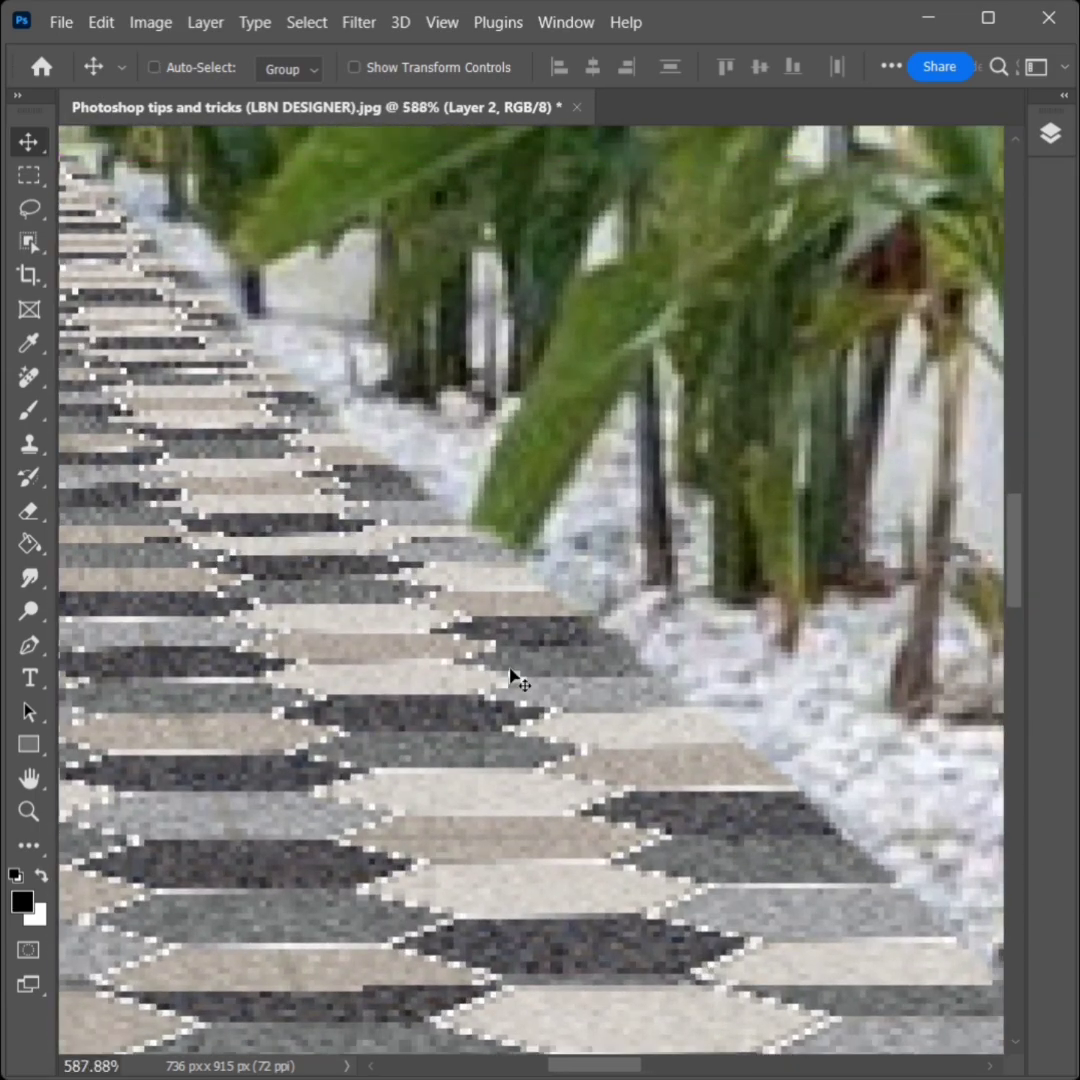
Switch to the plain Eraser Tool to clear tiles over the overhanging leaf tip.
click(28, 510)
click(150, 512)
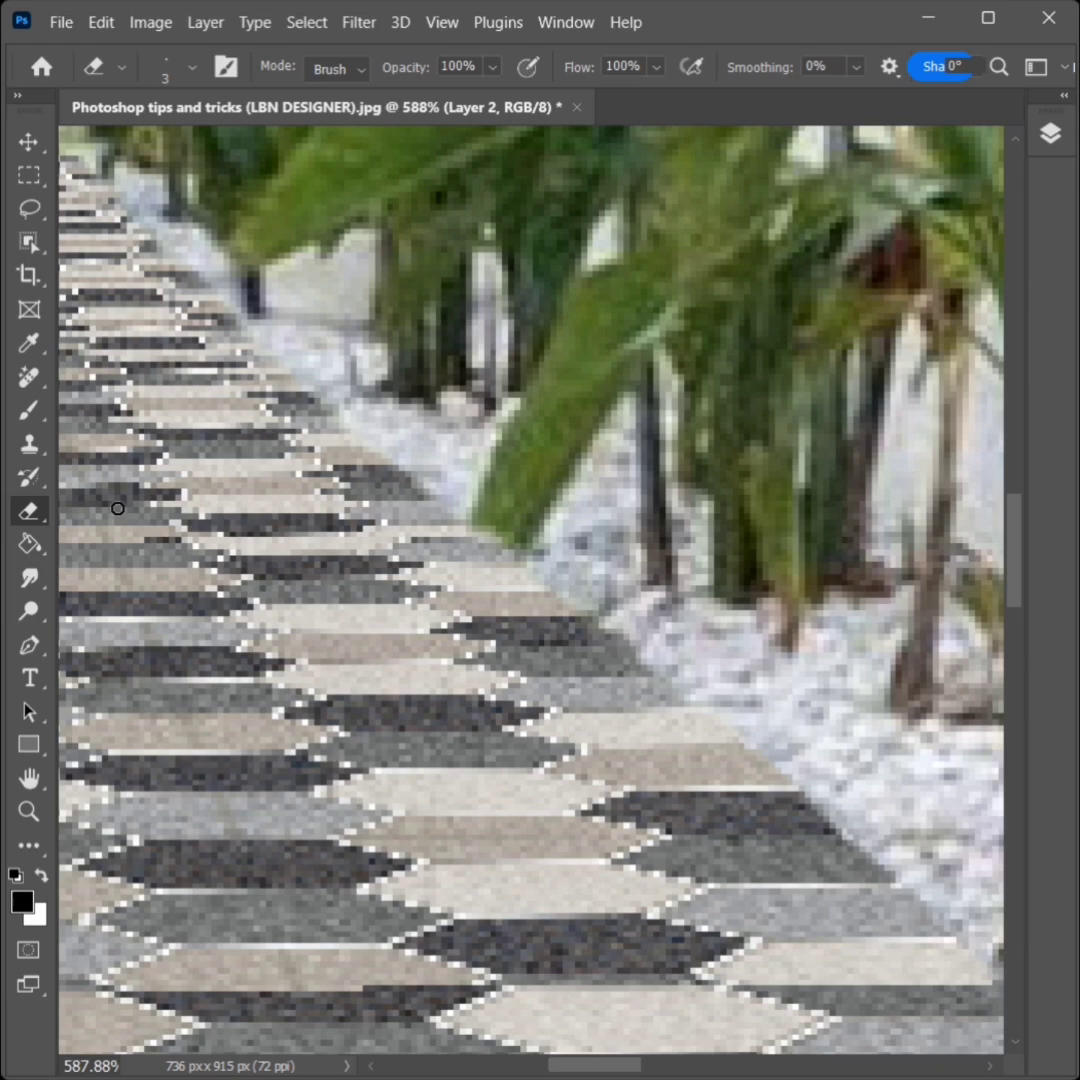